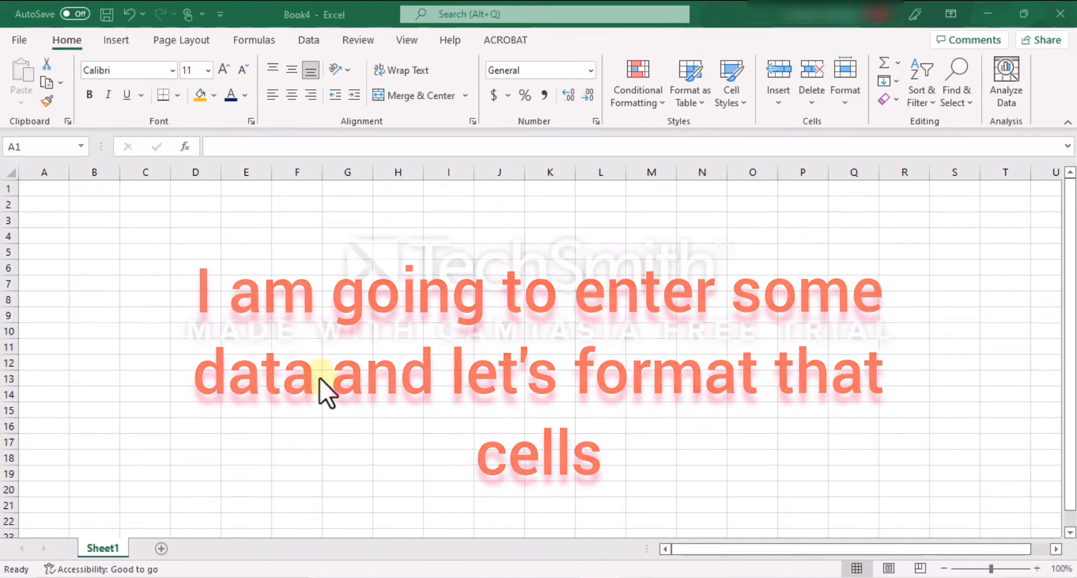
Enter the title "Purchase Bill" in cell B2 and the header "Description of Goods" in B3.
{"action": "left_click", "coordinate": [95, 205]}
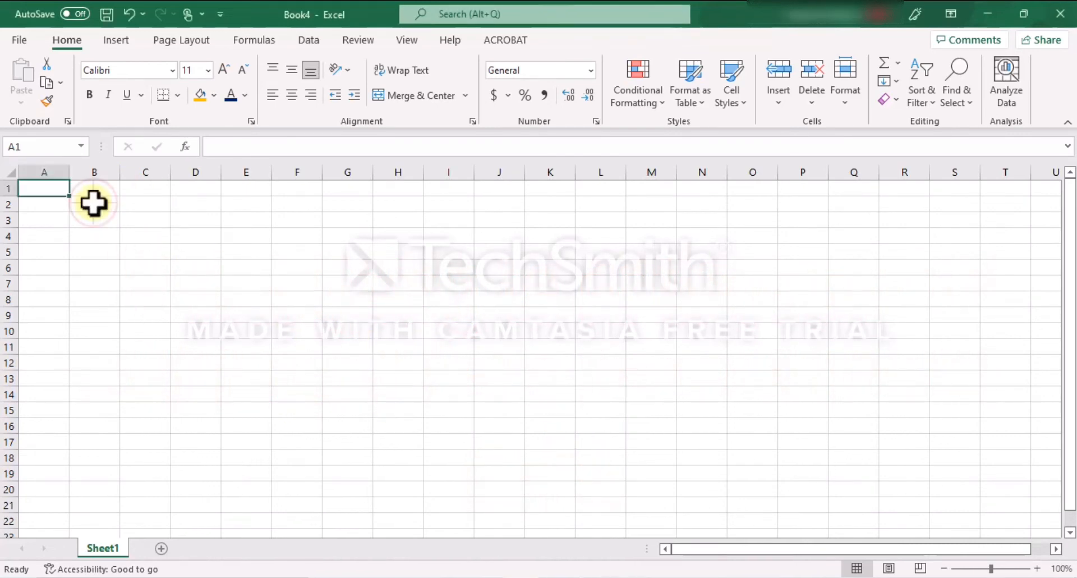
{"action": "type", "text": "Purchase Bill"}
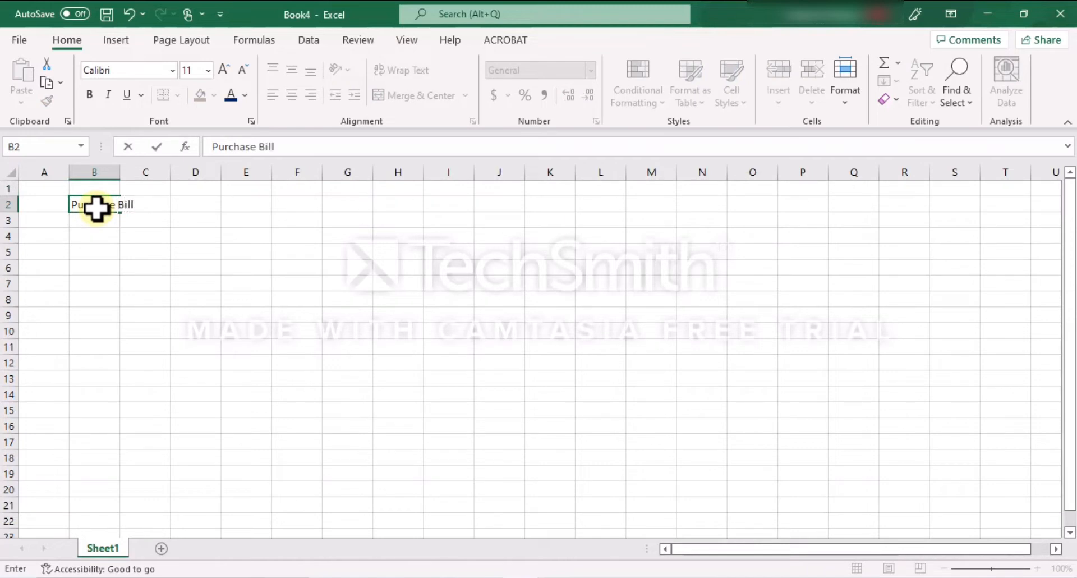
{"action": "key", "text": "Return"}
{"action": "type", "text": "Description of"}
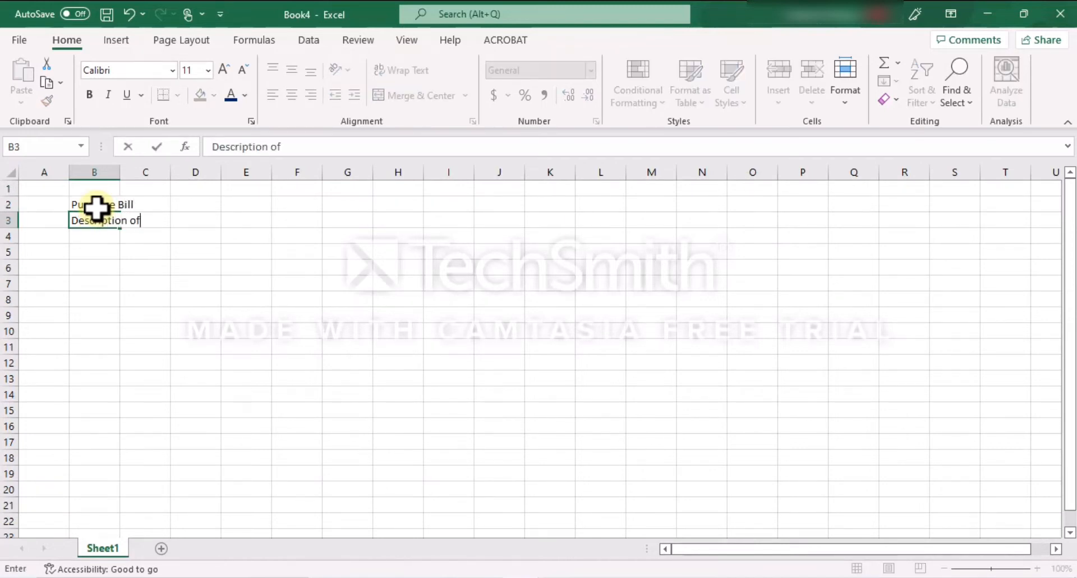
{"action": "type", "text": " Goods"}
{"action": "key", "text": "Return"}
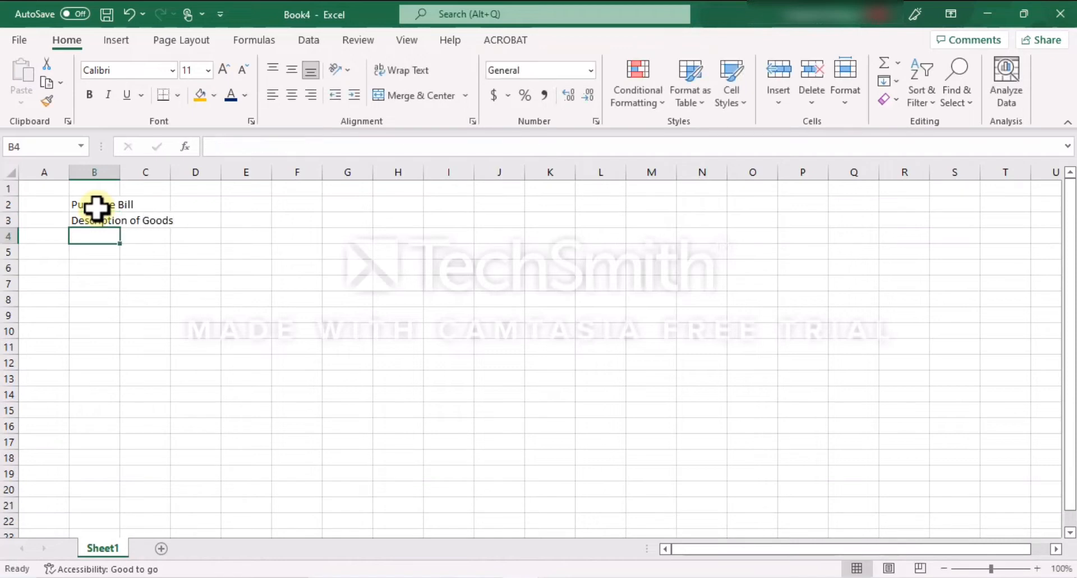
Add the column headers Quantity, Price and Total in cells C3 to E3.
{"action": "left_click", "coordinate": [84, 219]}
{"action": "key", "text": "Right"}
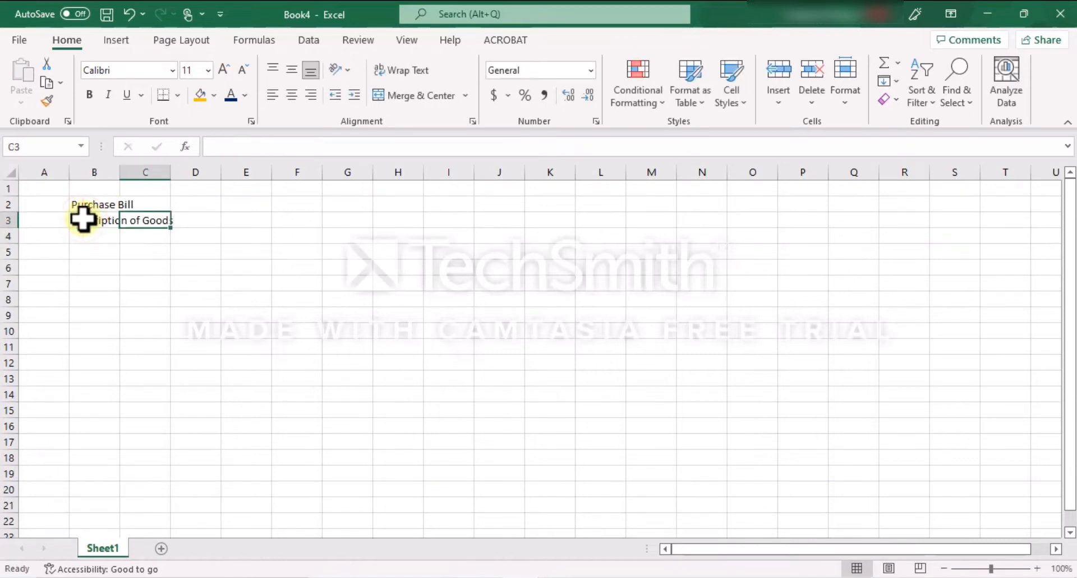
{"action": "type", "text": "Quantity"}
{"action": "key", "text": "Right"}
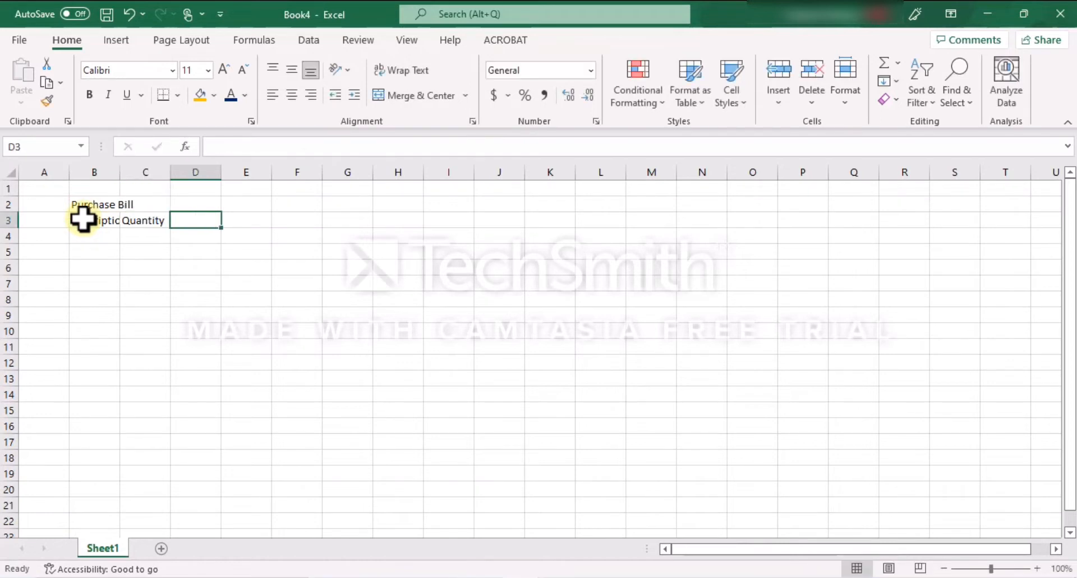
{"action": "type", "text": "Price"}
{"action": "key", "text": "Right"}
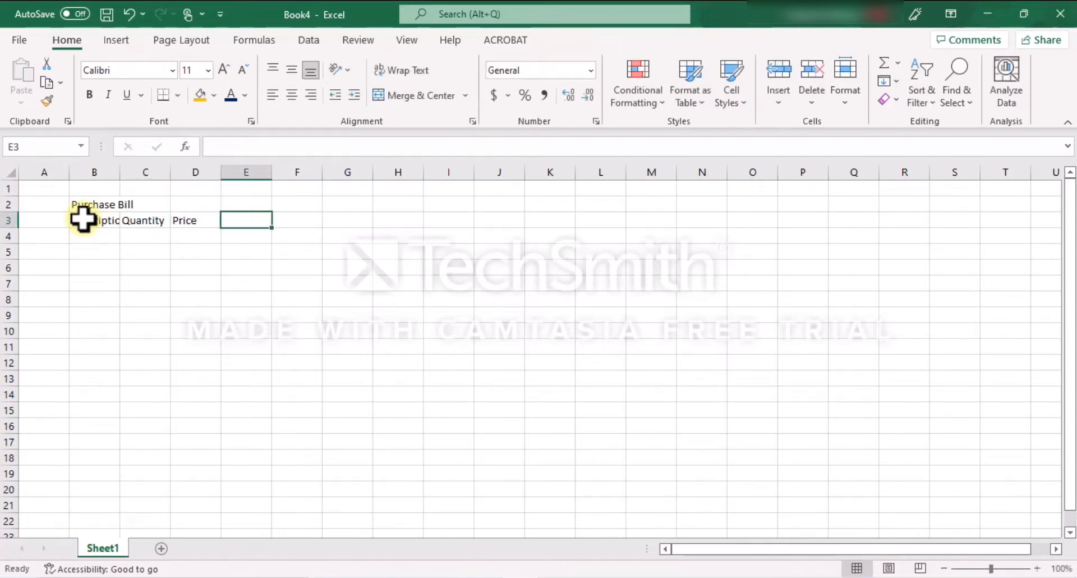
{"action": "type", "text": "Total"}
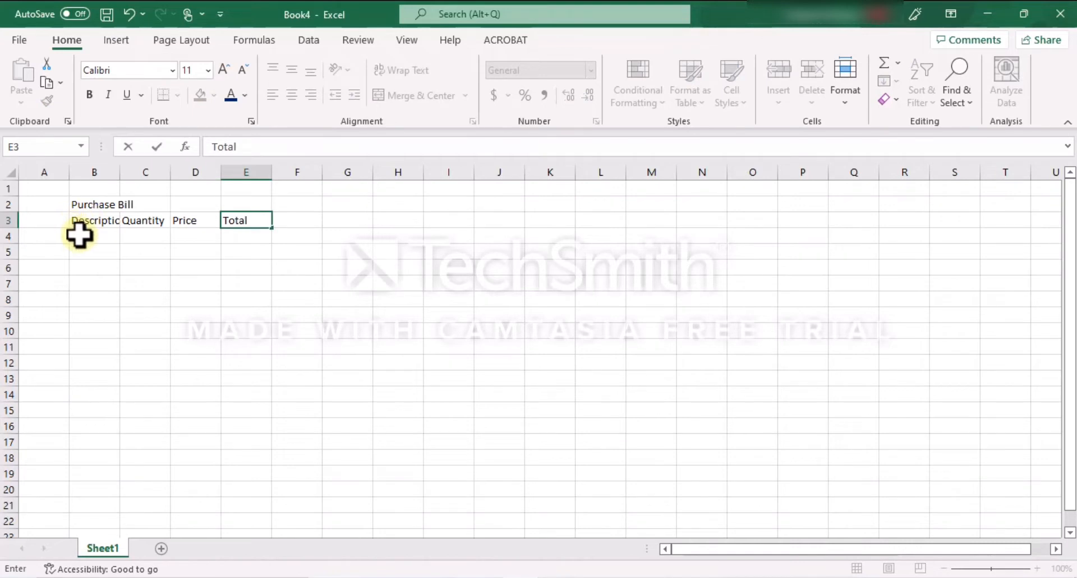
List Item 1 through Item 5 in cells B4 to B8, filling the series down from the first item.
{"action": "left_click", "coordinate": [79, 234]}
{"action": "type", "text": "Item 1"}
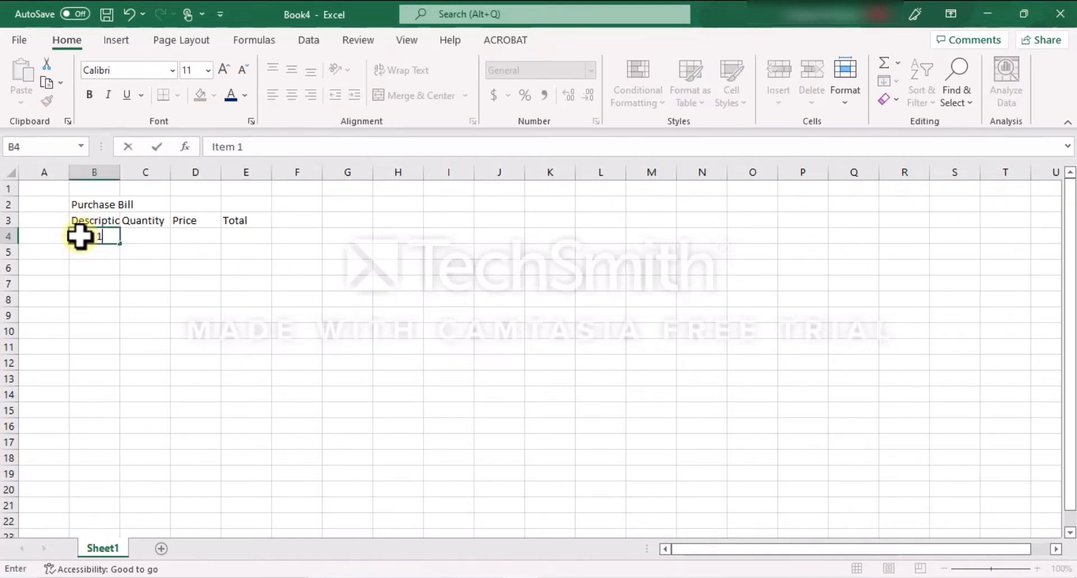
{"action": "key", "text": "Return"}
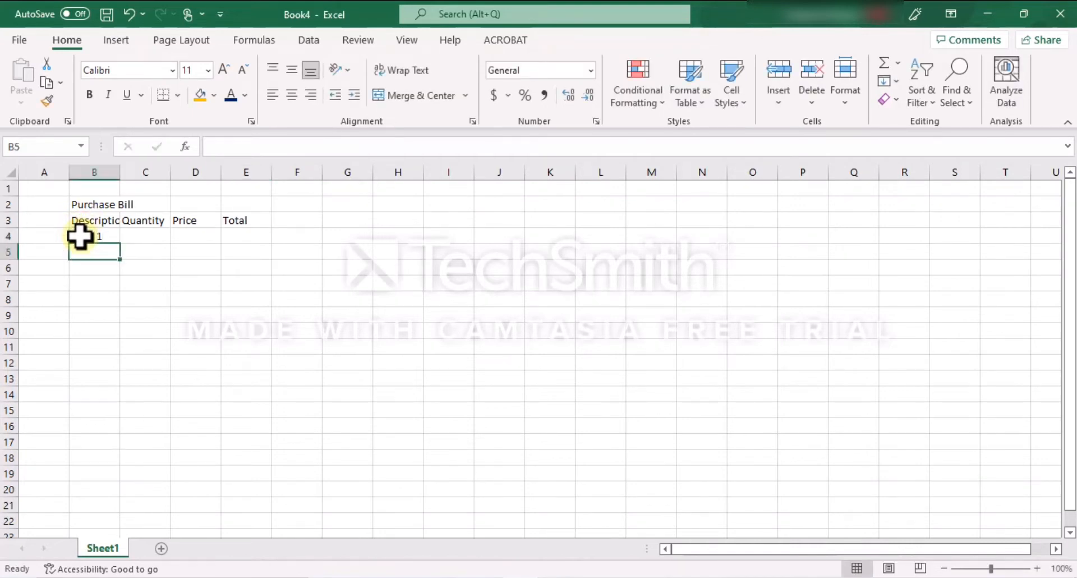
{"action": "type", "text": "Item 1"}
{"action": "left_click", "coordinate": [99, 236]}
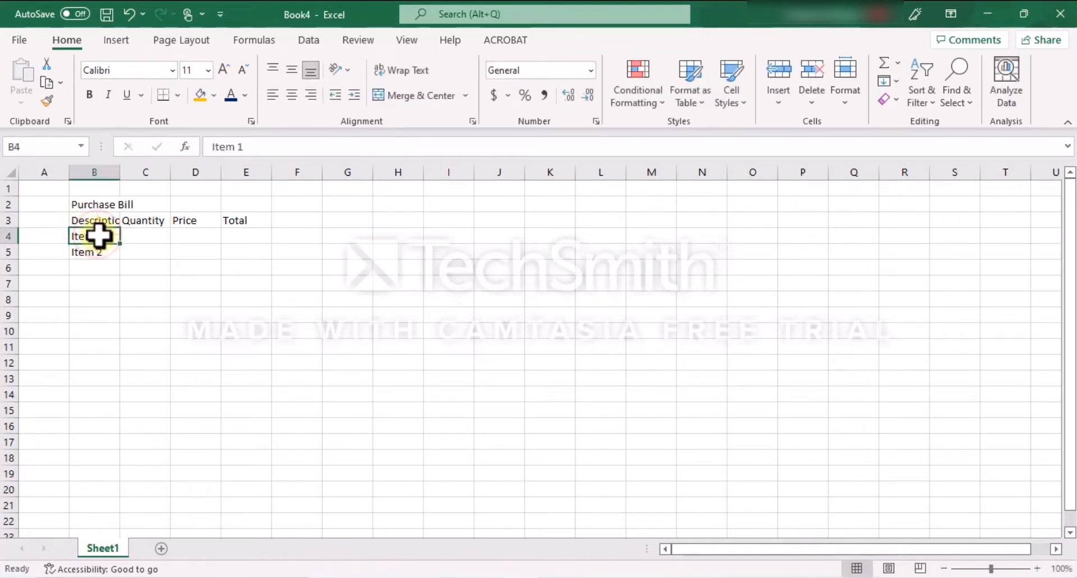
{"action": "left_click_drag", "start_coordinate": [120, 243], "coordinate": [123, 303]}
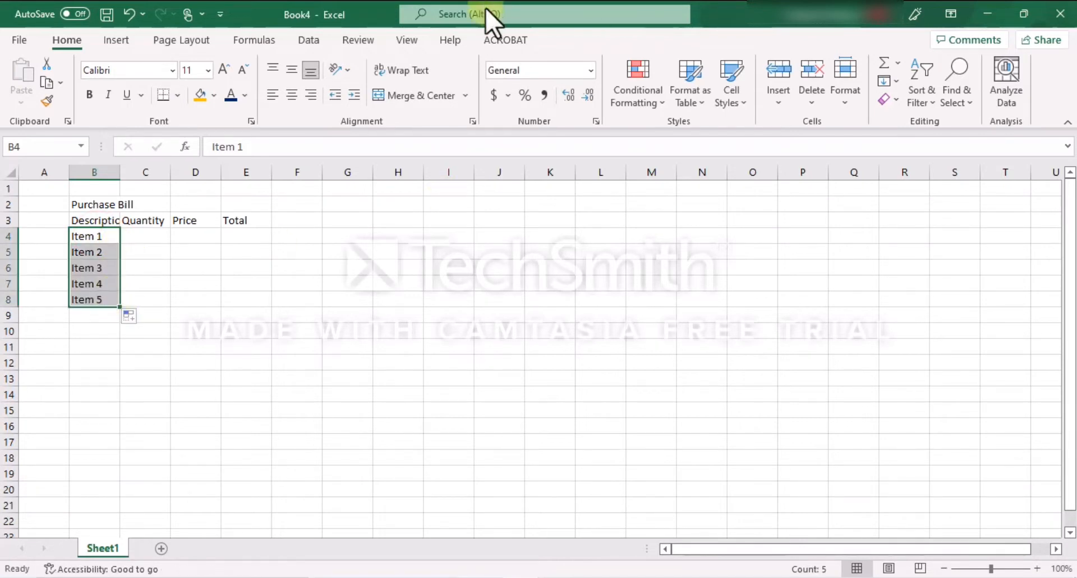
Enter the quantities 25, 10, 40, 35 and 15 for Items 1 to 5 in C4:C8.
{"action": "left_click", "coordinate": [148, 236]}
{"action": "type", "text": "25"}
{"action": "key", "text": "Return"}
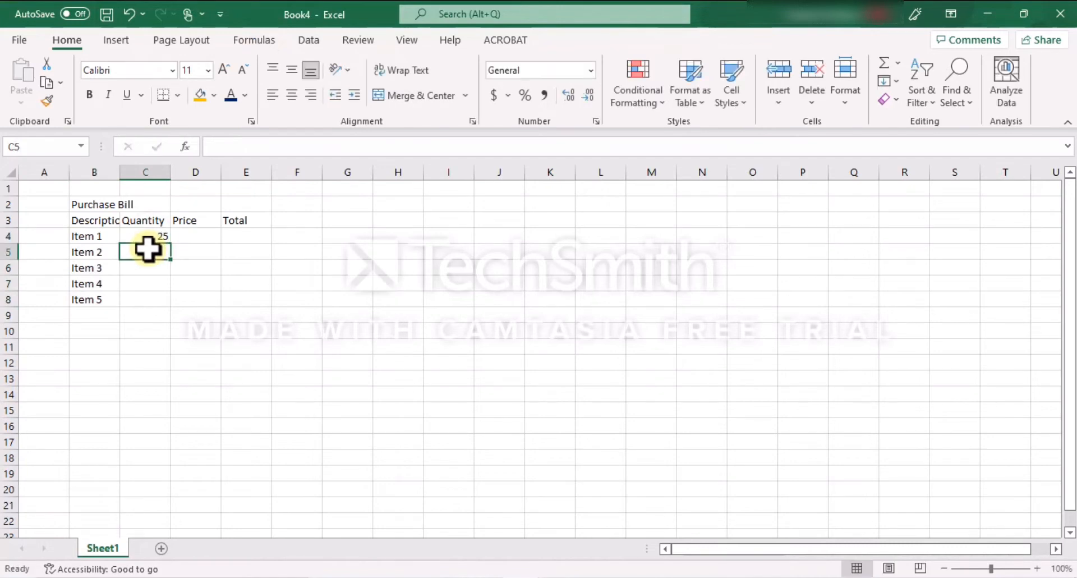
{"action": "type", "text": "30"}
{"action": "key", "text": "Return"}
{"action": "type", "text": "40"}
{"action": "key", "text": "Return"}
{"action": "type", "text": "35"}
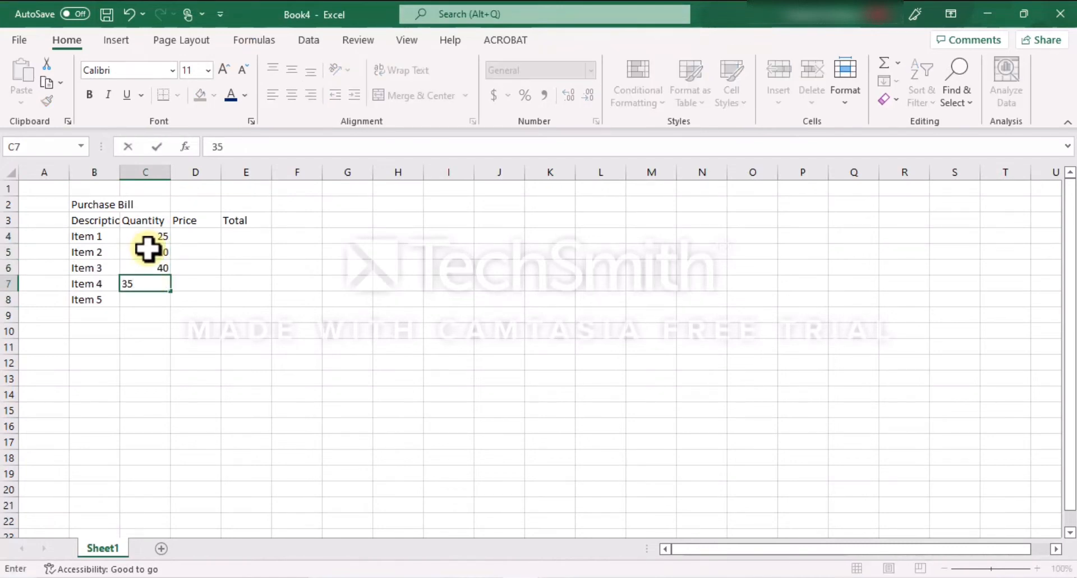
{"action": "key", "text": "Return"}
{"action": "type", "text": "15"}
Enter the prices 50, 25, 35, 10 and 80 for Items 1 to 5 in D4:D8.
{"action": "left_click", "coordinate": [185, 236]}
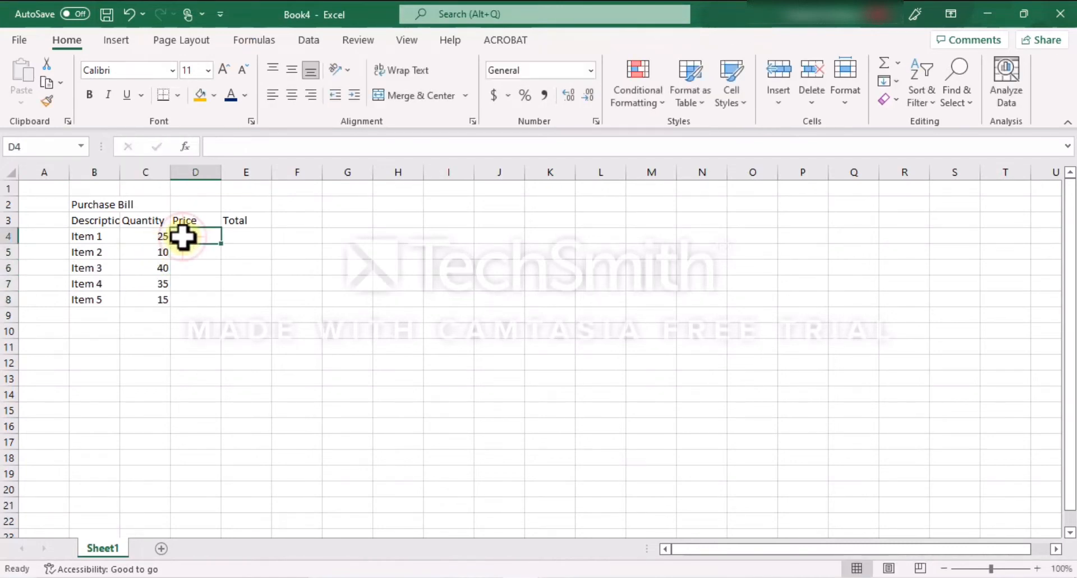
{"action": "type", "text": "50"}
{"action": "key", "text": "Return"}
{"action": "type", "text": "2"}
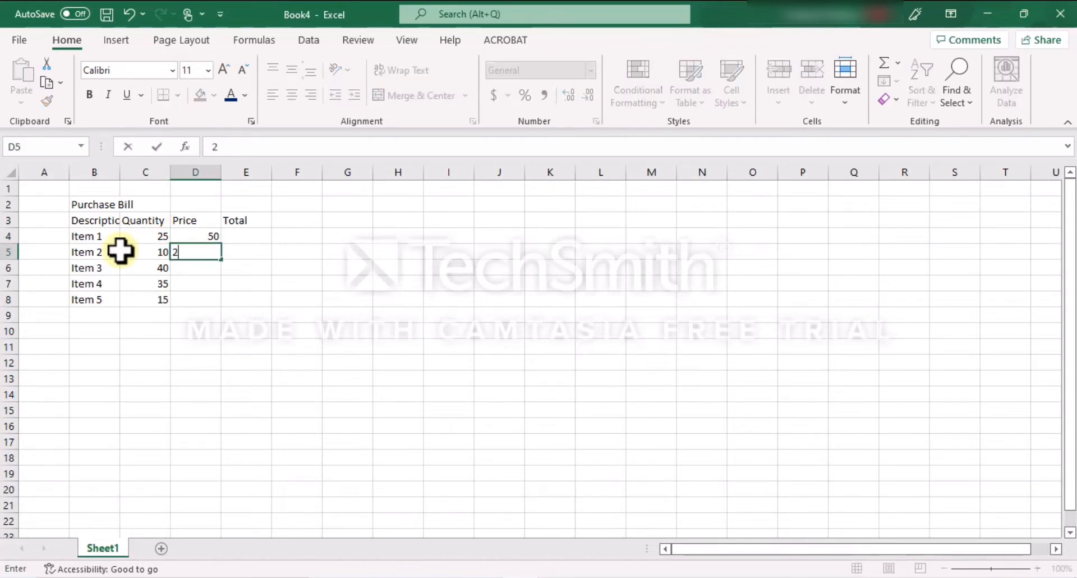
{"action": "type", "text": "5"}
{"action": "key", "text": "Return"}
{"action": "type", "text": "35"}
{"action": "key", "text": "Return"}
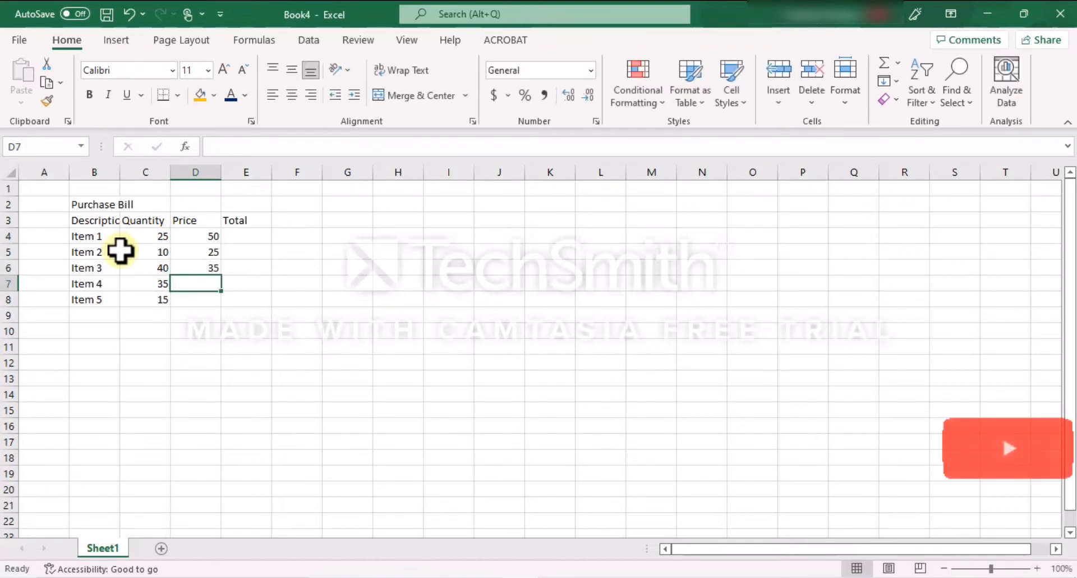
{"action": "type", "text": "10"}
{"action": "key", "text": "Return"}
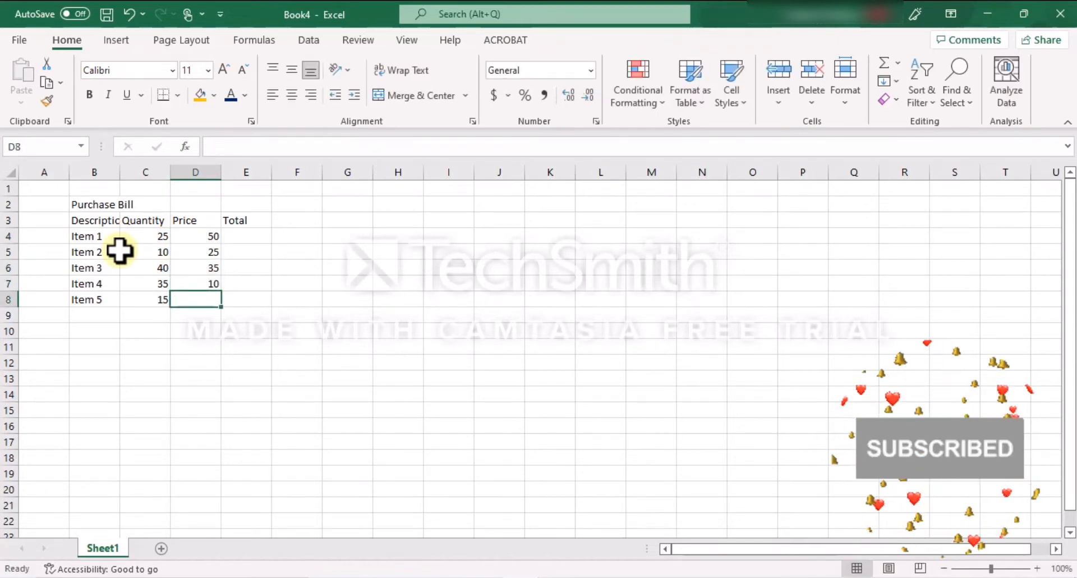
{"action": "type", "text": "80"}
Calculate Item 1's total in E4 with the PRODUCT function over C4:D4 and fill the formula down to E8.
{"action": "left_click", "coordinate": [240, 235]}
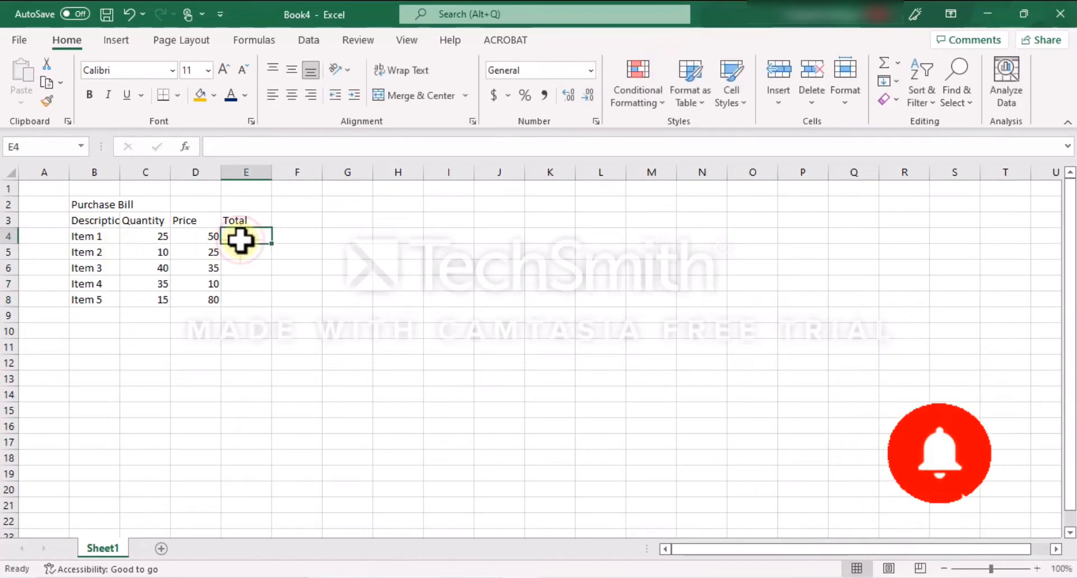
{"action": "left_click", "coordinate": [184, 146]}
{"action": "left_click", "coordinate": [387, 233]}
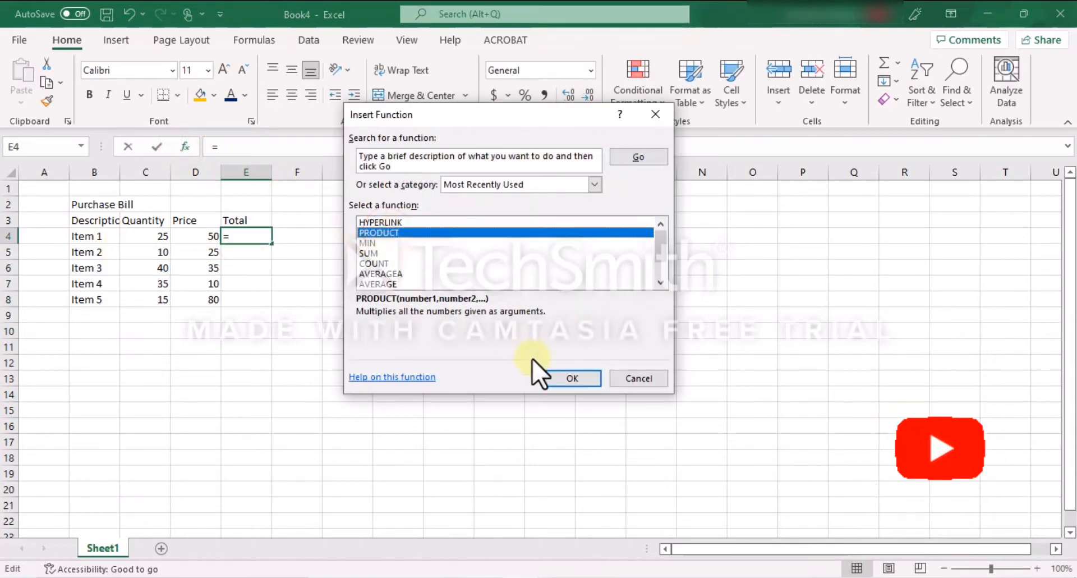
{"action": "left_click", "coordinate": [558, 378]}
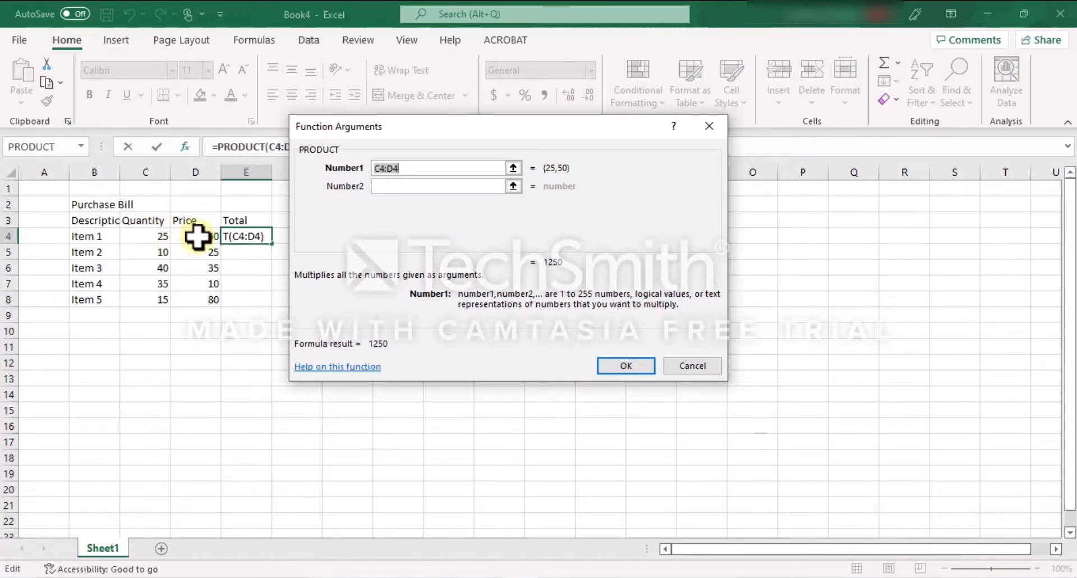
{"action": "left_click", "coordinate": [630, 365]}
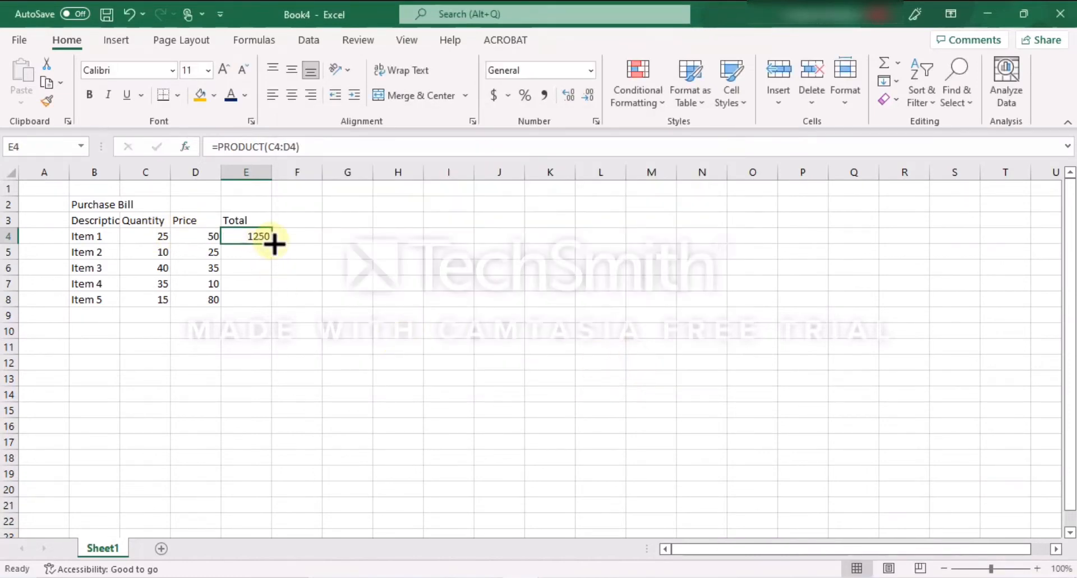
{"action": "left_click_drag", "start_coordinate": [271, 242], "coordinate": [278, 303]}
{"action": "left_click", "coordinate": [296, 299]}
{"action": "left_click", "coordinate": [365, 373]}
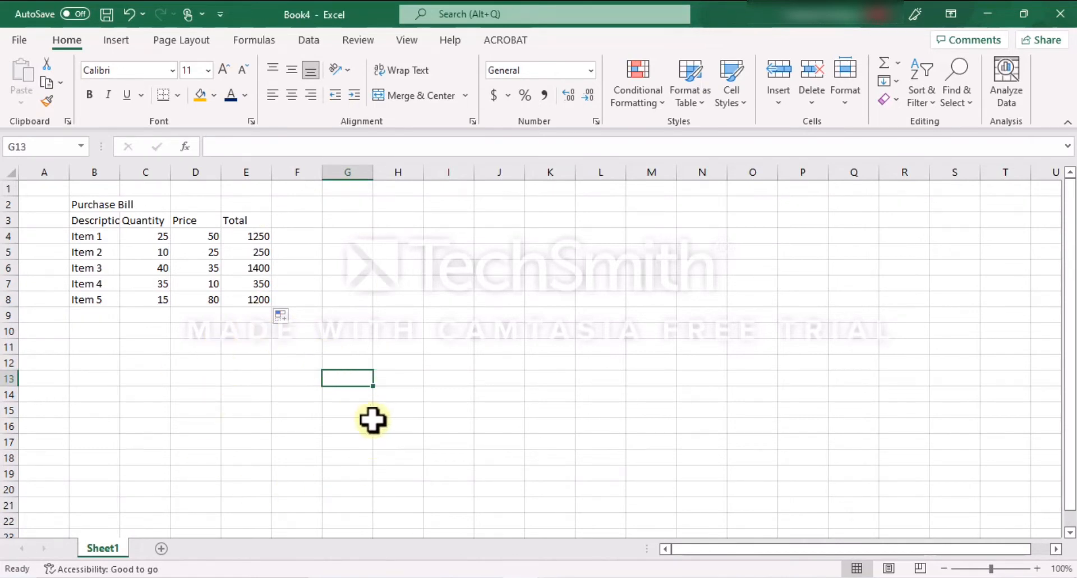
Widen columns B through E so that the full "Description of Goods" header fits in its cell.
{"action": "left_click", "coordinate": [104, 220]}
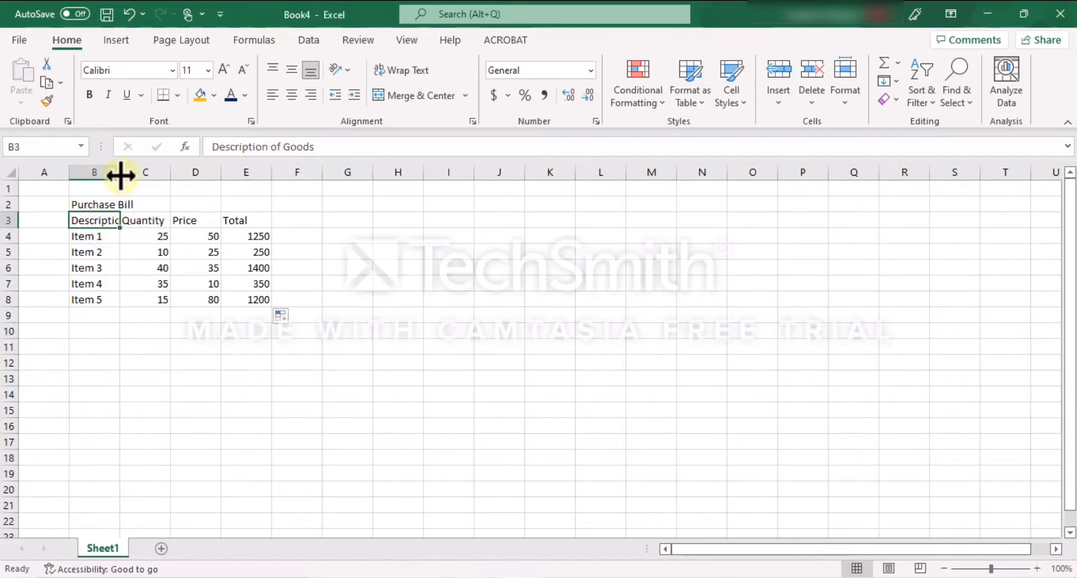
{"action": "left_click_drag", "start_coordinate": [120, 176], "coordinate": [478, 175]}
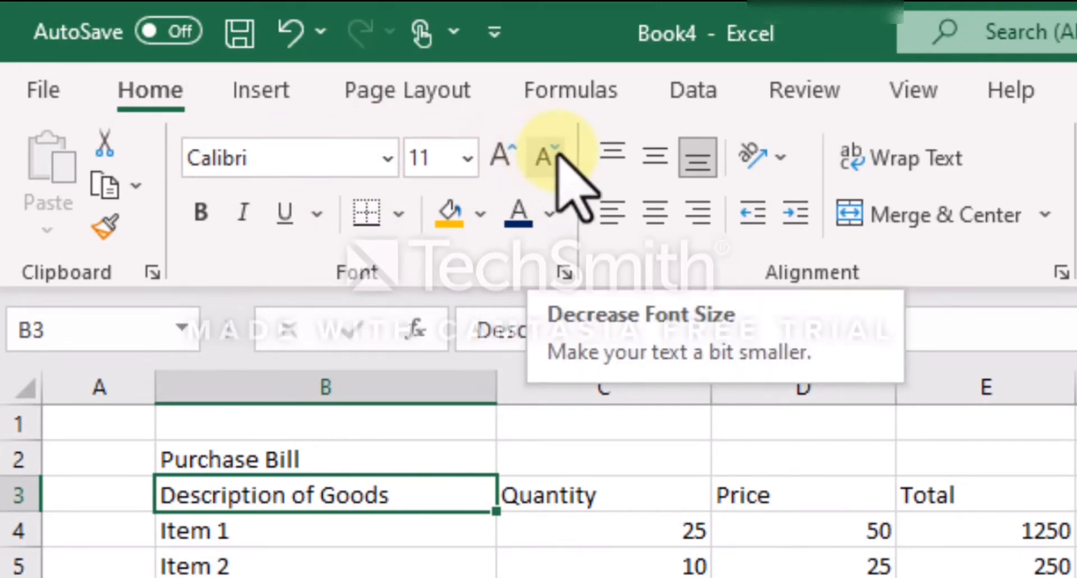
Set the font of the Purchase Bill title in B2 to Amasis MT Pro Light at size 24.
{"action": "left_click", "coordinate": [325, 454]}
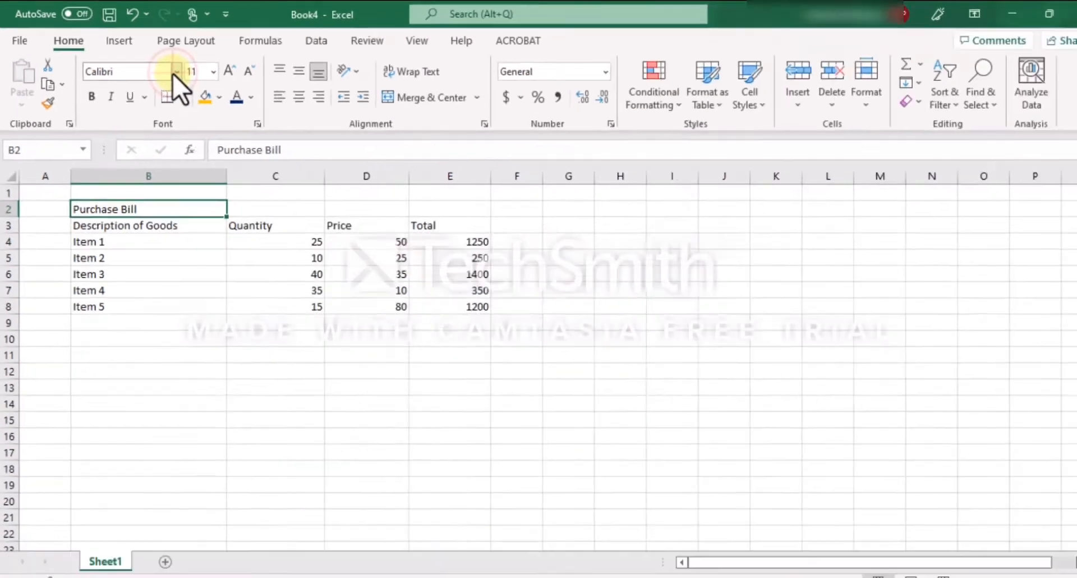
{"action": "left_click", "coordinate": [387, 158]}
{"action": "left_click", "coordinate": [172, 69]}
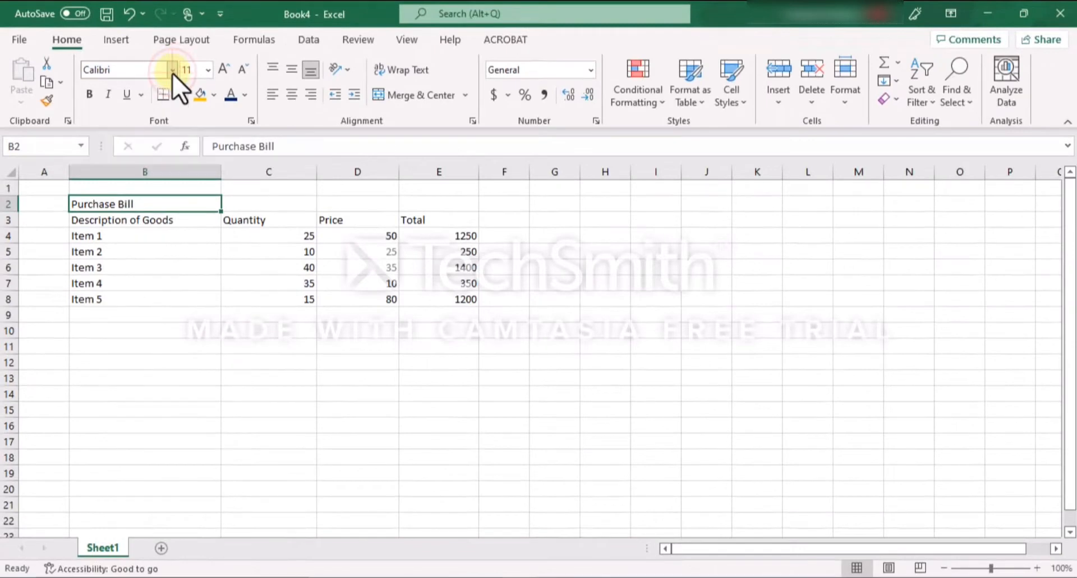
{"action": "left_click", "coordinate": [171, 69]}
{"action": "scroll", "coordinate": [171, 300], "scroll_direction": "down", "scroll_amount": 4}
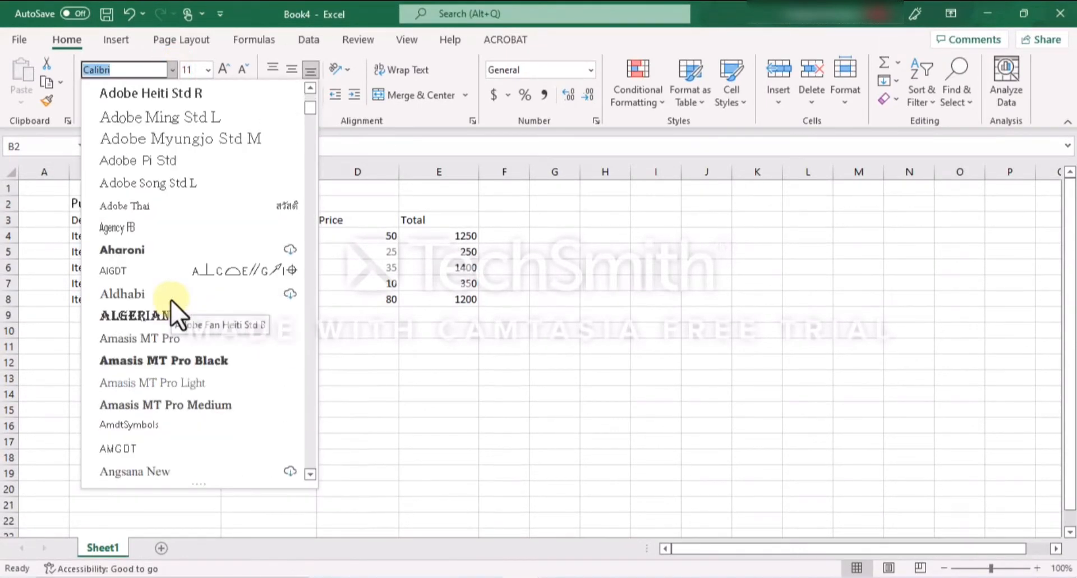
{"action": "left_click", "coordinate": [182, 386]}
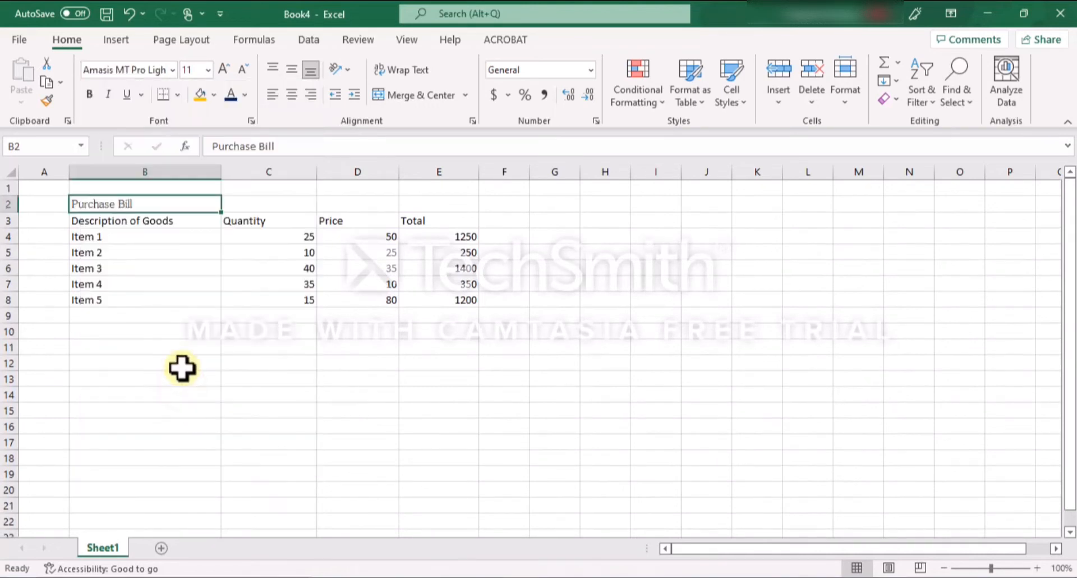
{"action": "left_click", "coordinate": [208, 70]}
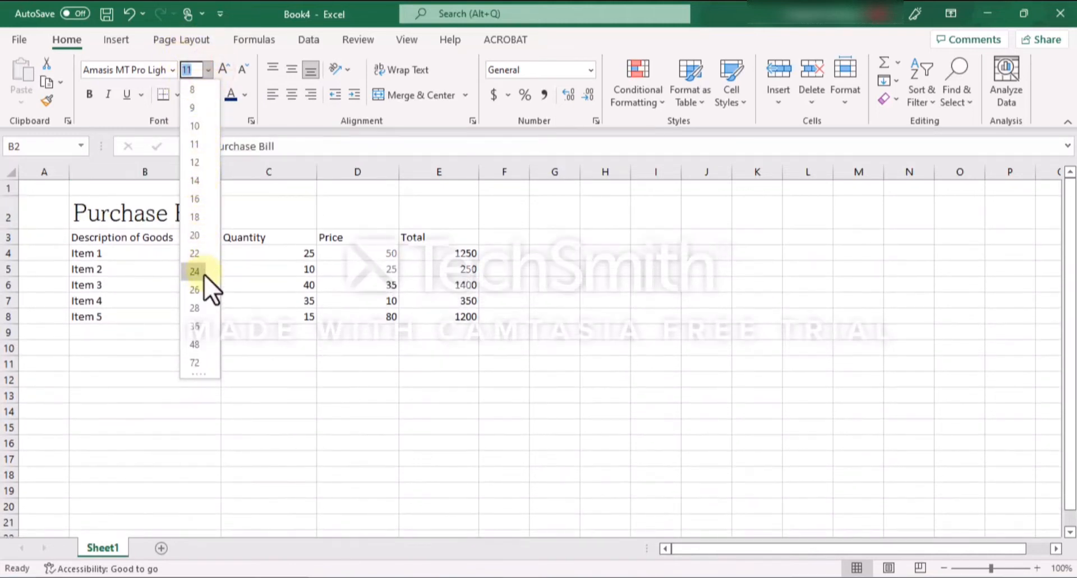
{"action": "left_click", "coordinate": [202, 273]}
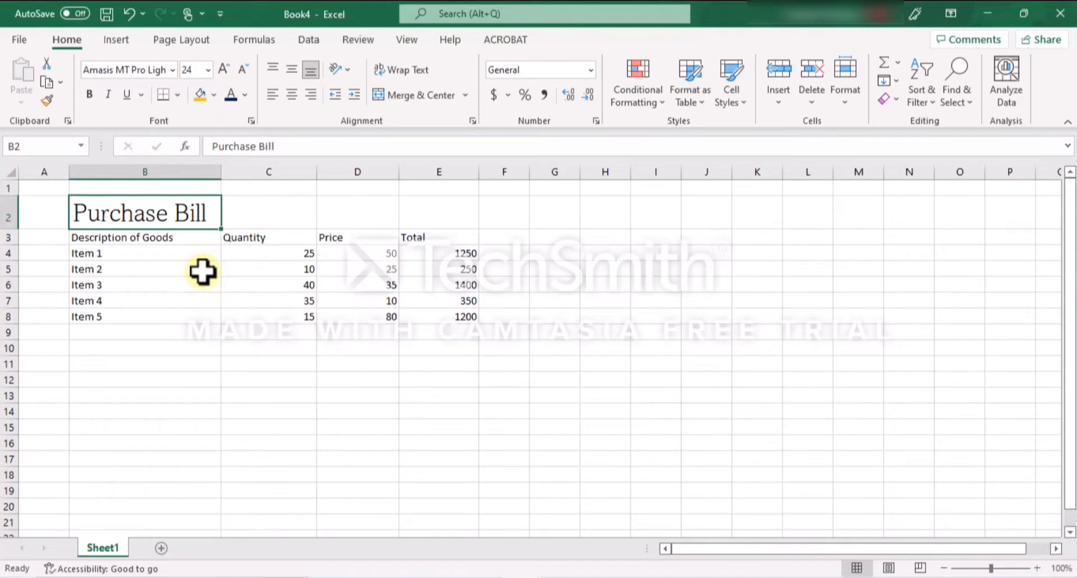
Enlarge the title's font stepwise to size 36 and reduce it again to size 26.
{"action": "left_click", "coordinate": [223, 70]}
{"action": "left_click", "coordinate": [223, 70]}
{"action": "left_click", "coordinate": [223, 69]}
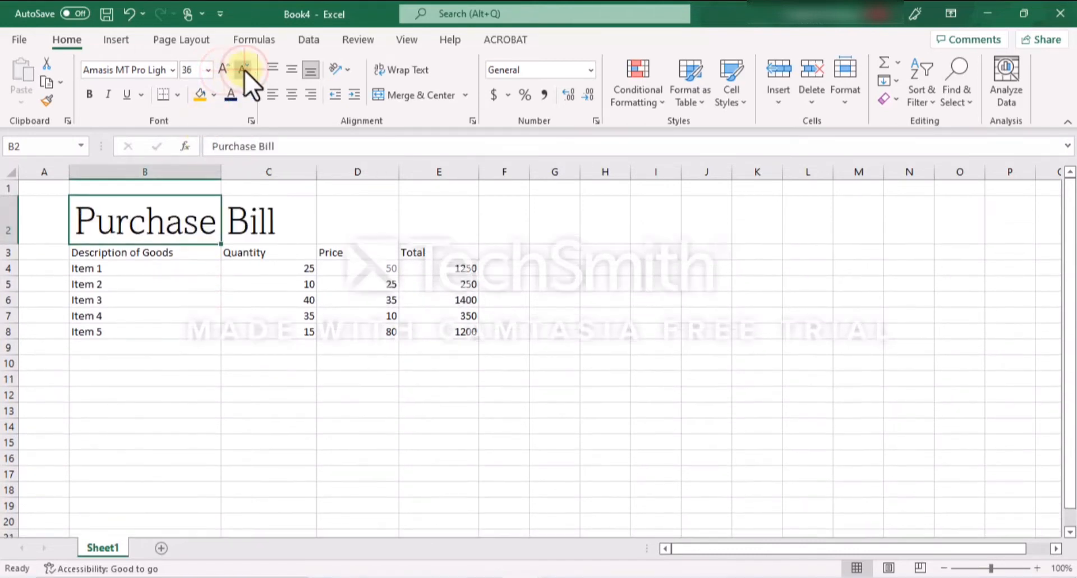
{"action": "left_click", "coordinate": [245, 69]}
{"action": "left_click", "coordinate": [245, 69]}
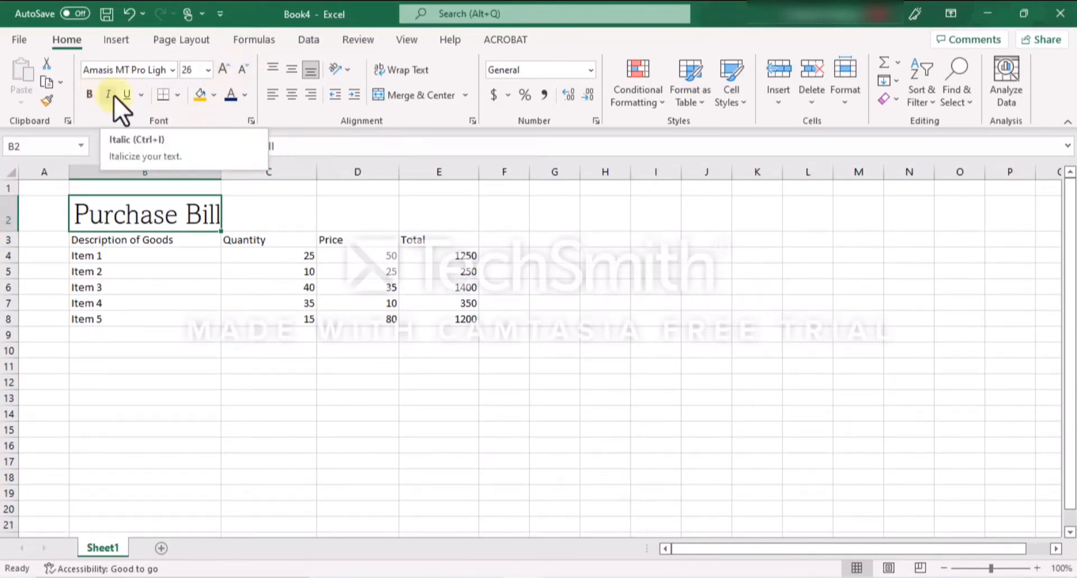
Look at the underline styles and make the Purchase Bill title bold.
{"action": "left_click", "coordinate": [141, 95]}
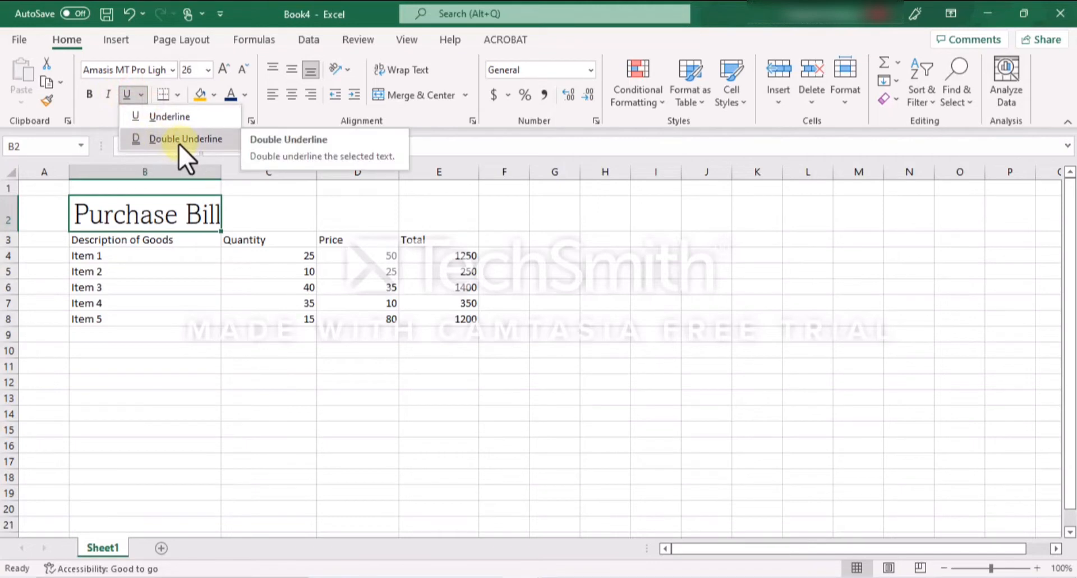
{"action": "left_click", "coordinate": [88, 94]}
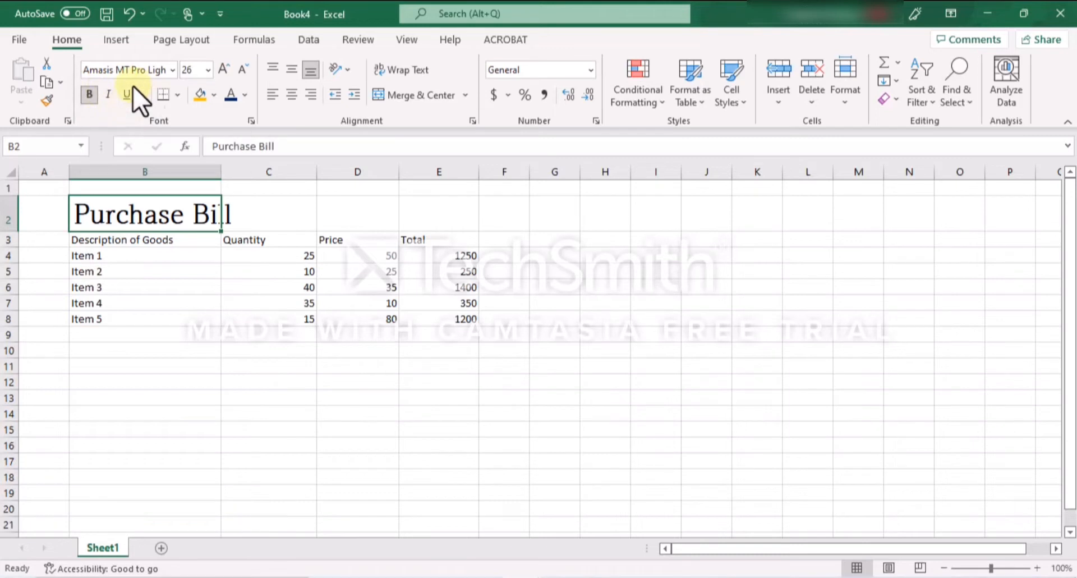
Try italic and double underline on the Purchase Bill title and remove both styles again.
{"action": "left_click", "coordinate": [109, 94]}
{"action": "left_click", "coordinate": [139, 95]}
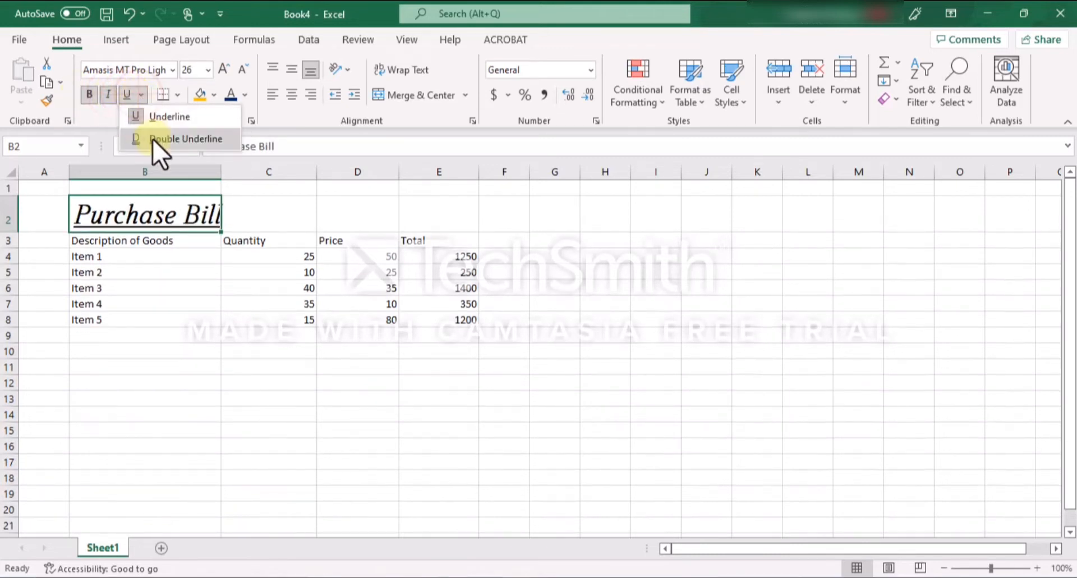
{"action": "left_click", "coordinate": [153, 139]}
{"action": "left_click", "coordinate": [284, 397]}
{"action": "left_click", "coordinate": [133, 220]}
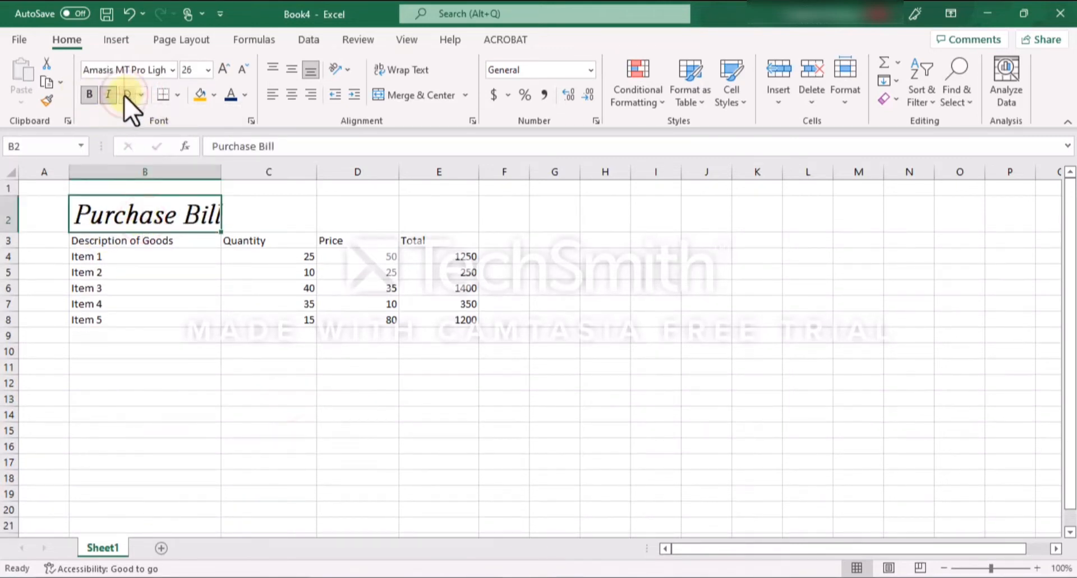
{"action": "left_click", "coordinate": [107, 95]}
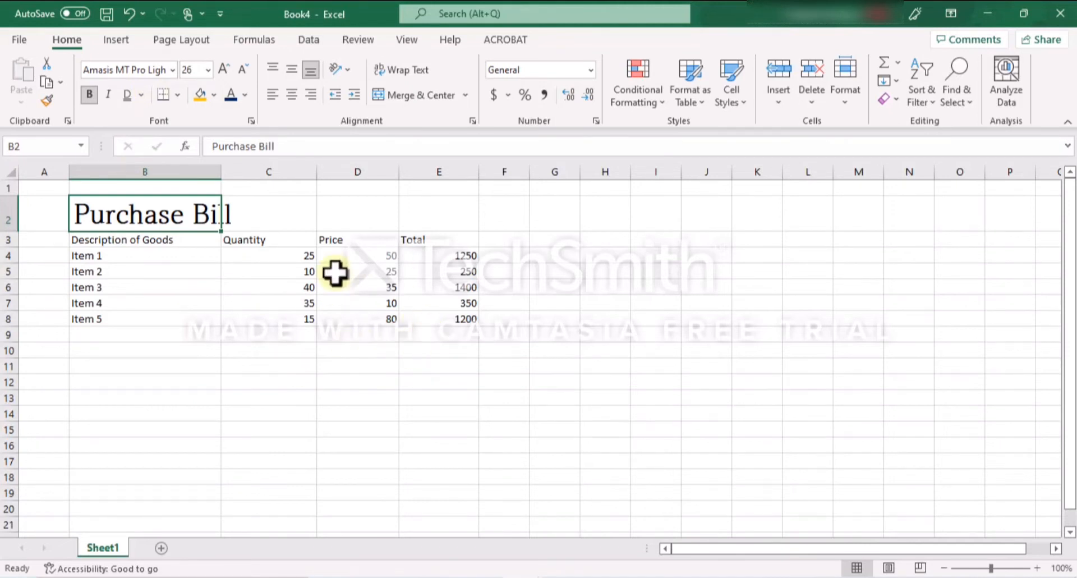
Set the header row B3:E3 to the Arial font at size 14.
{"action": "left_click", "coordinate": [137, 243]}
{"action": "left_click_drag", "start_coordinate": [137, 242], "coordinate": [437, 238]}
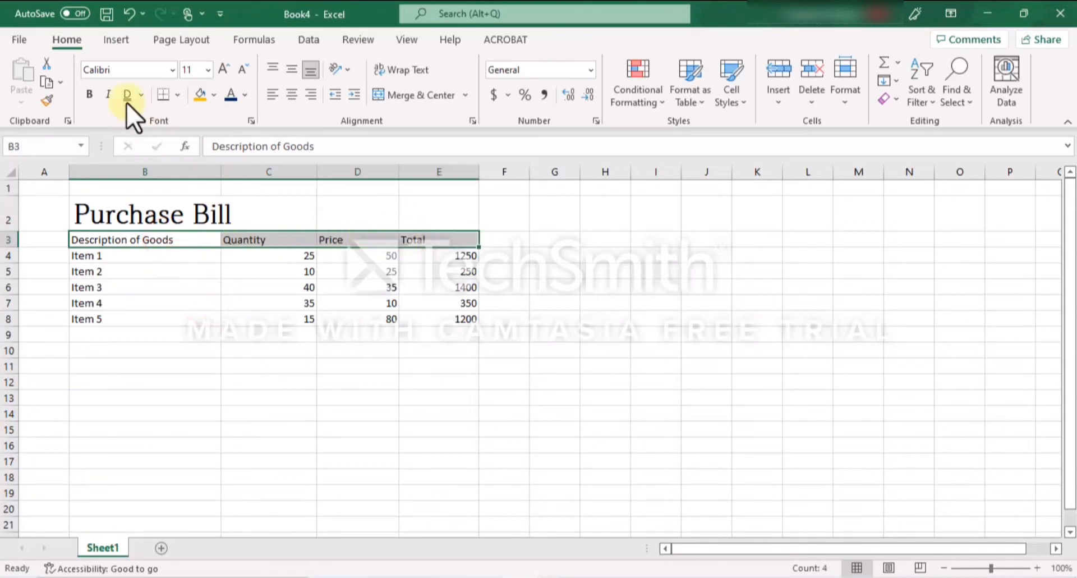
{"action": "left_click", "coordinate": [172, 69]}
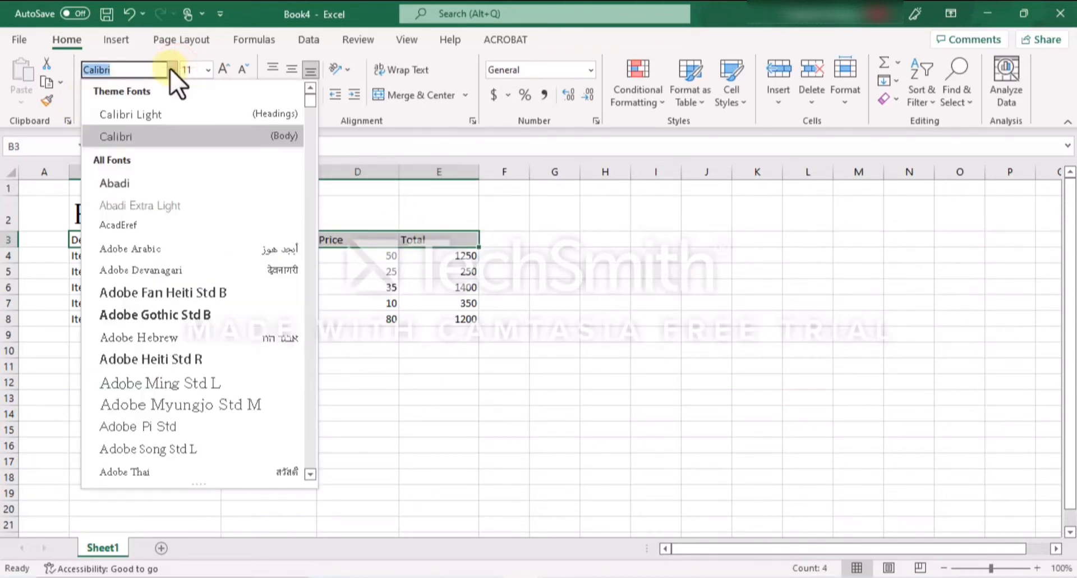
{"action": "scroll", "coordinate": [213, 395], "scroll_direction": "down", "scroll_amount": 4}
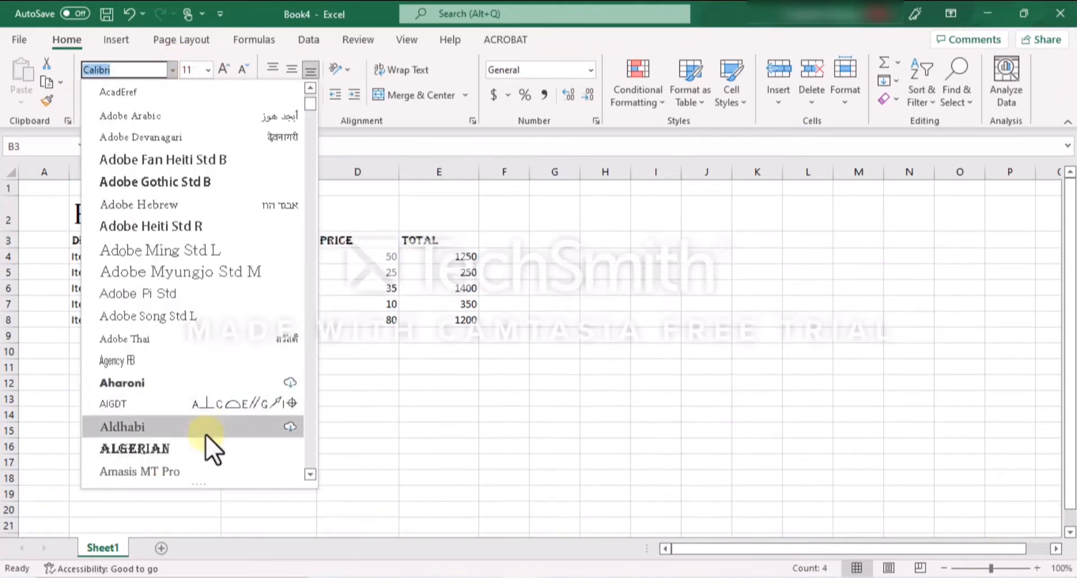
{"action": "scroll", "coordinate": [204, 418], "scroll_direction": "down", "scroll_amount": 2}
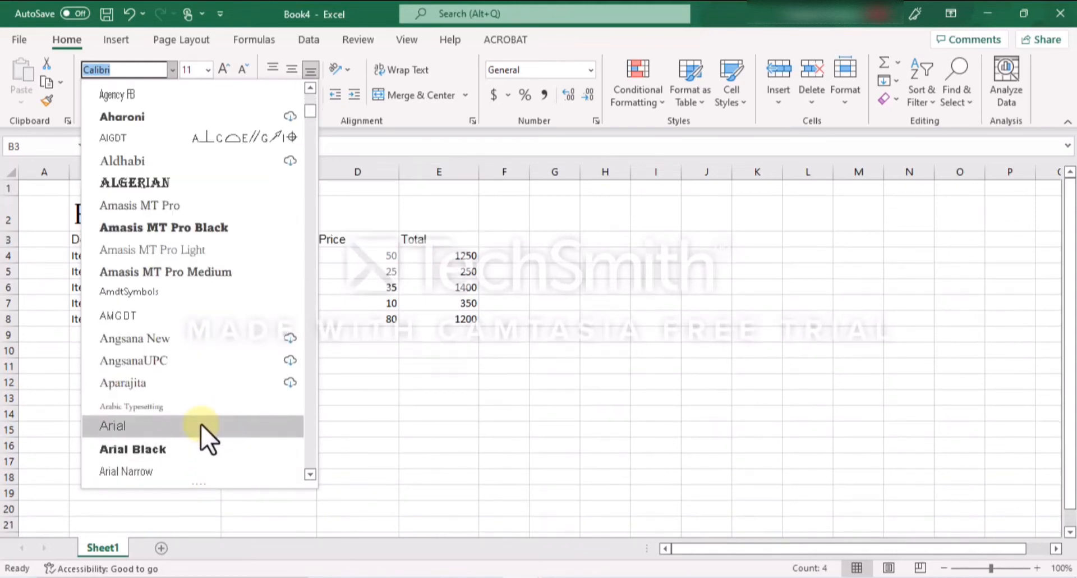
{"action": "left_click", "coordinate": [204, 425]}
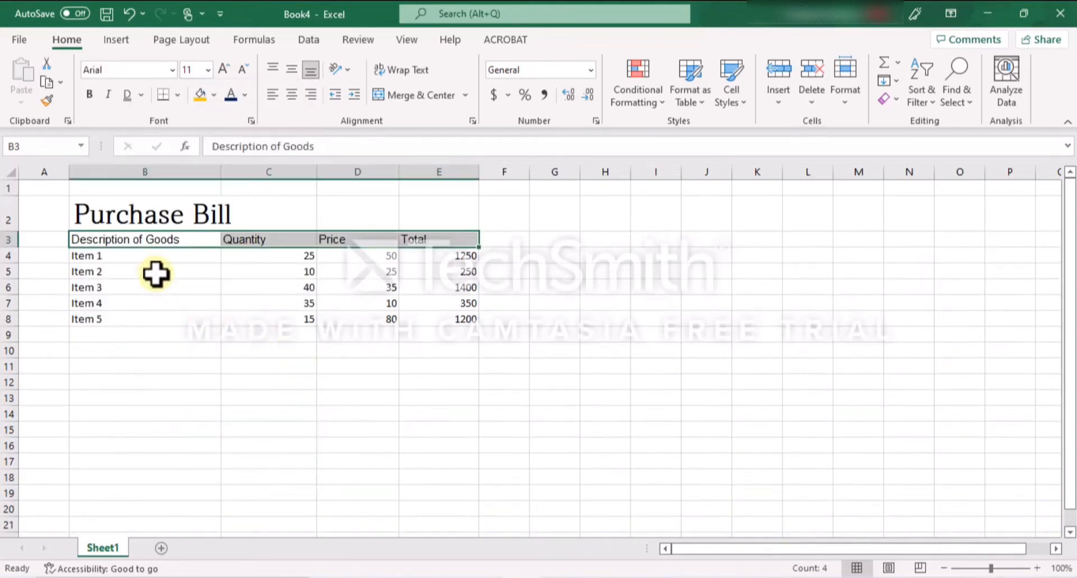
{"action": "left_click", "coordinate": [209, 68]}
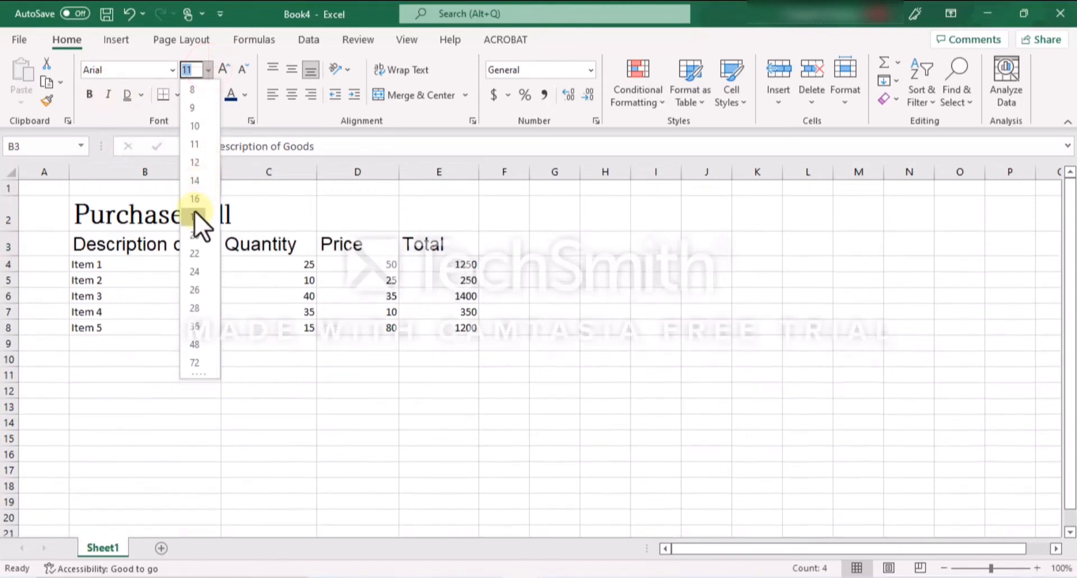
{"action": "left_click", "coordinate": [194, 181]}
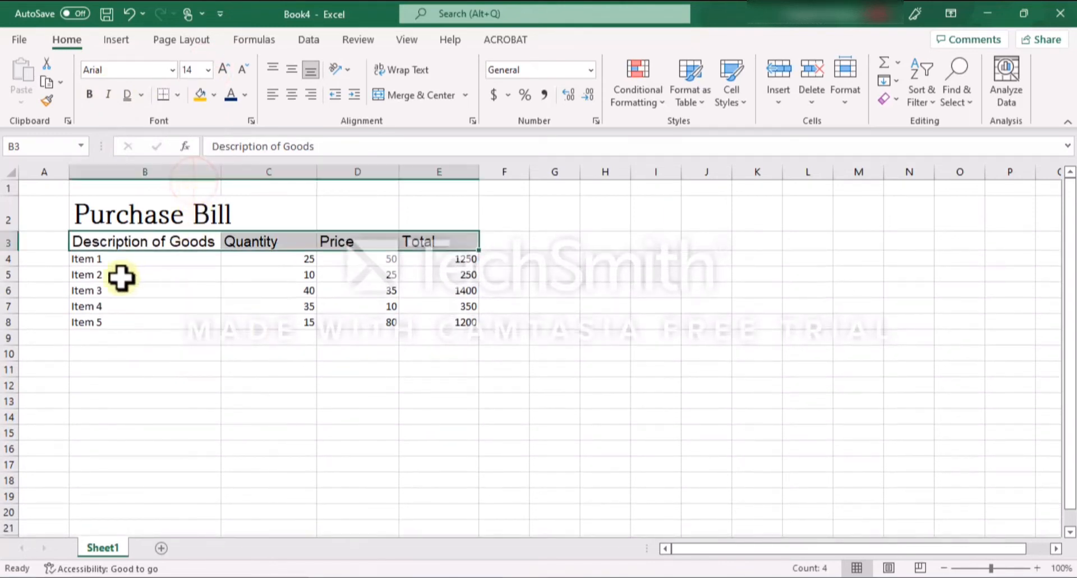
Set the font size of the item rows B4:E8 to 12, trying one size larger as well.
{"action": "left_click_drag", "start_coordinate": [101, 257], "coordinate": [428, 322]}
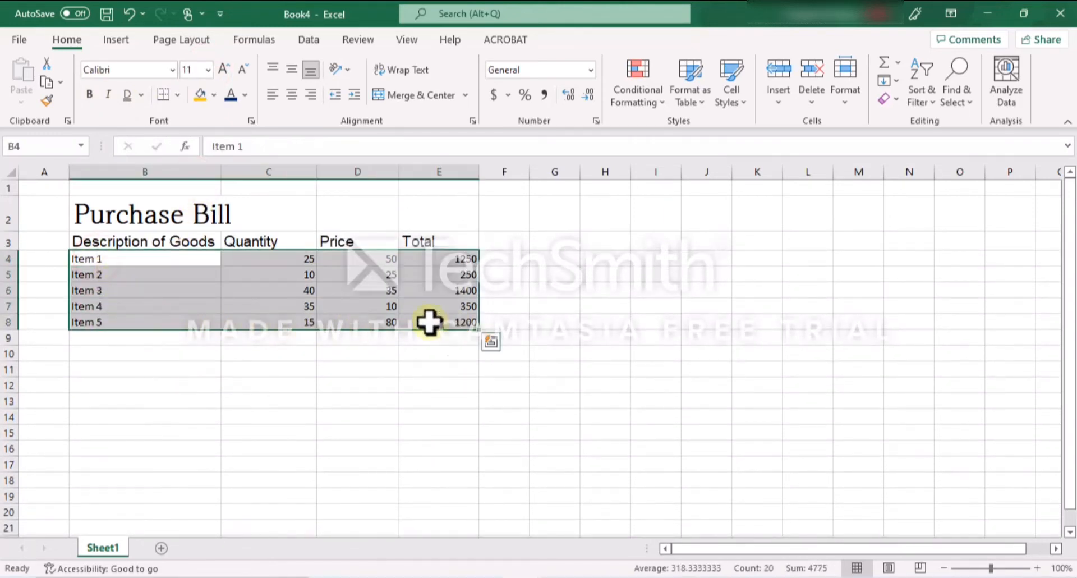
{"action": "left_click", "coordinate": [208, 68]}
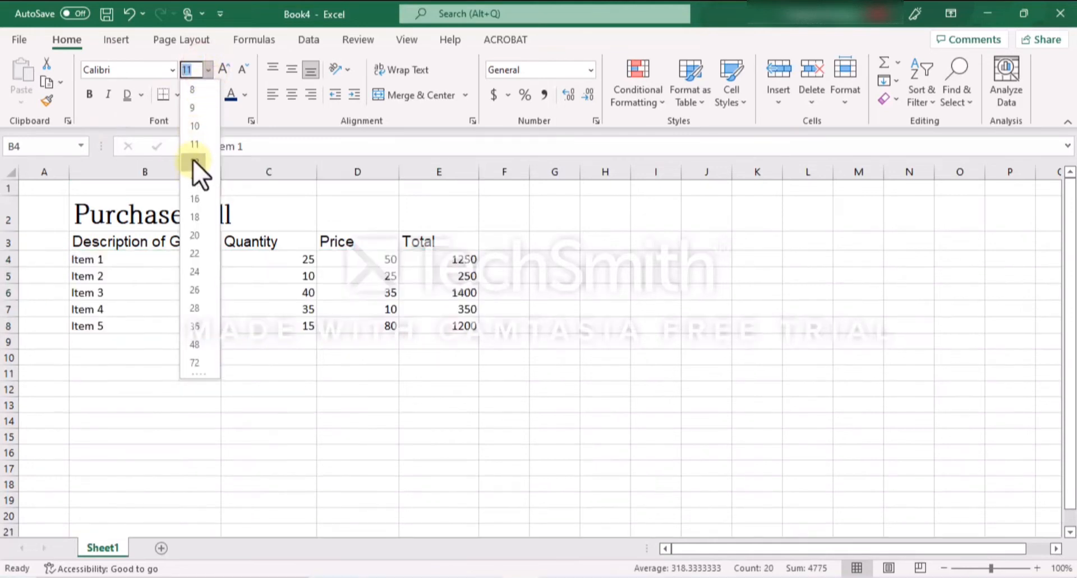
{"action": "left_click", "coordinate": [193, 160]}
{"action": "left_click", "coordinate": [224, 70]}
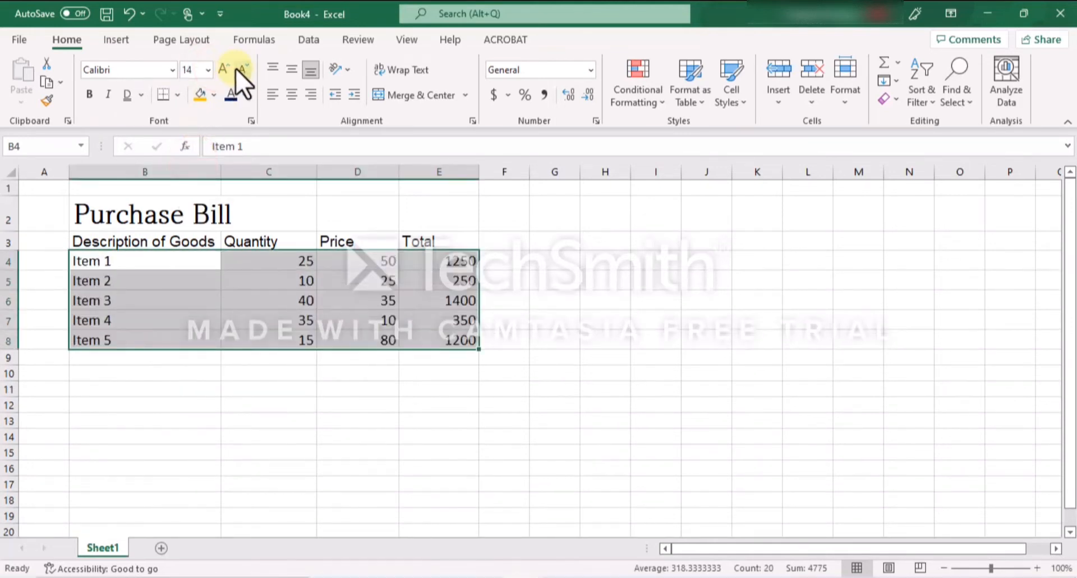
{"action": "left_click", "coordinate": [240, 70]}
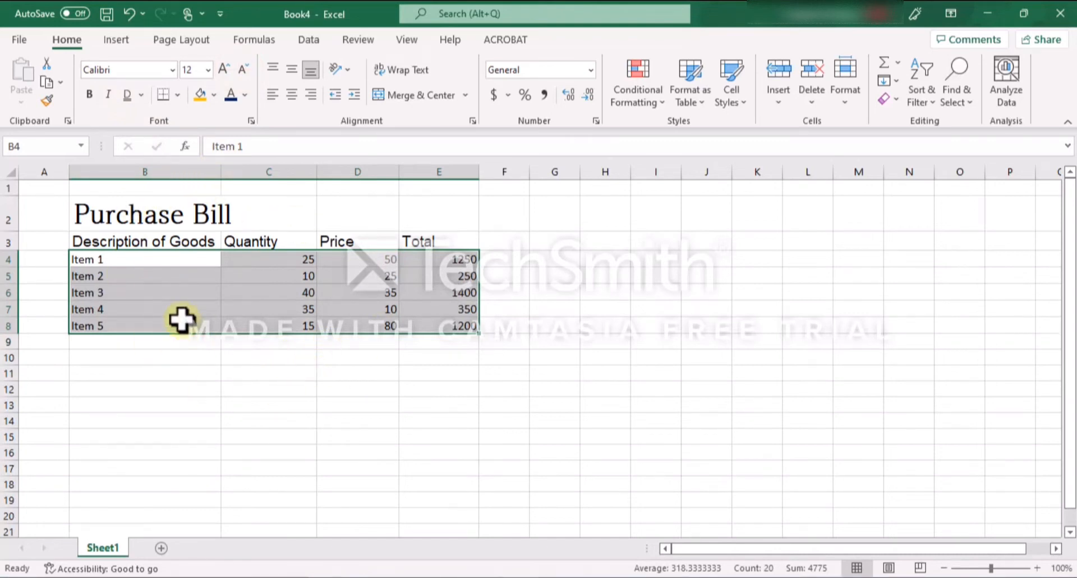
Look over the border options and apply All Borders to the table range B3:E8.
{"action": "left_click", "coordinate": [180, 404]}
{"action": "left_click", "coordinate": [177, 95]}
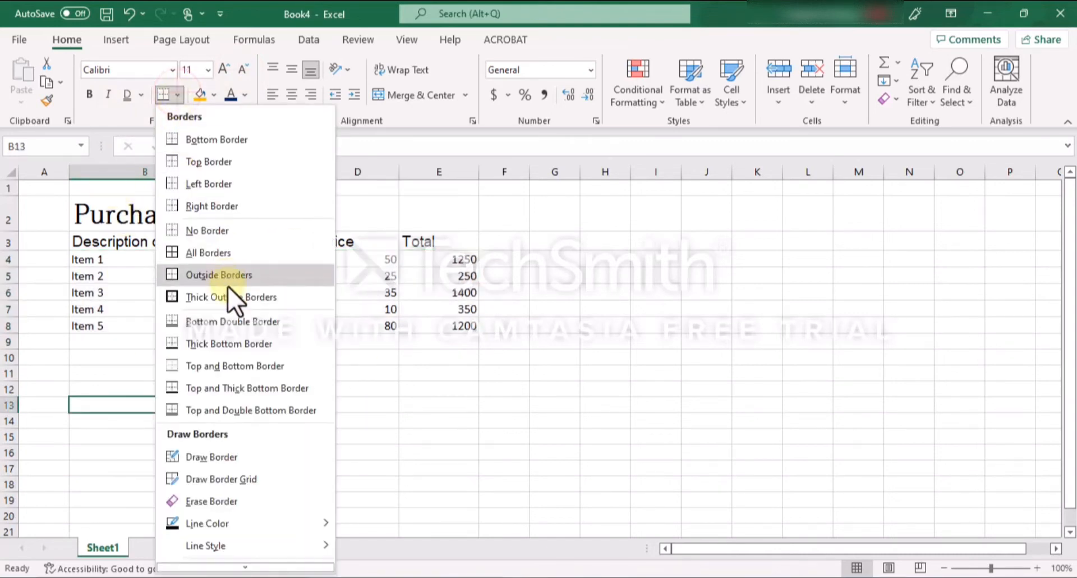
{"action": "left_click", "coordinate": [373, 204]}
{"action": "left_click_drag", "start_coordinate": [108, 242], "coordinate": [462, 330]}
{"action": "left_click", "coordinate": [177, 95]}
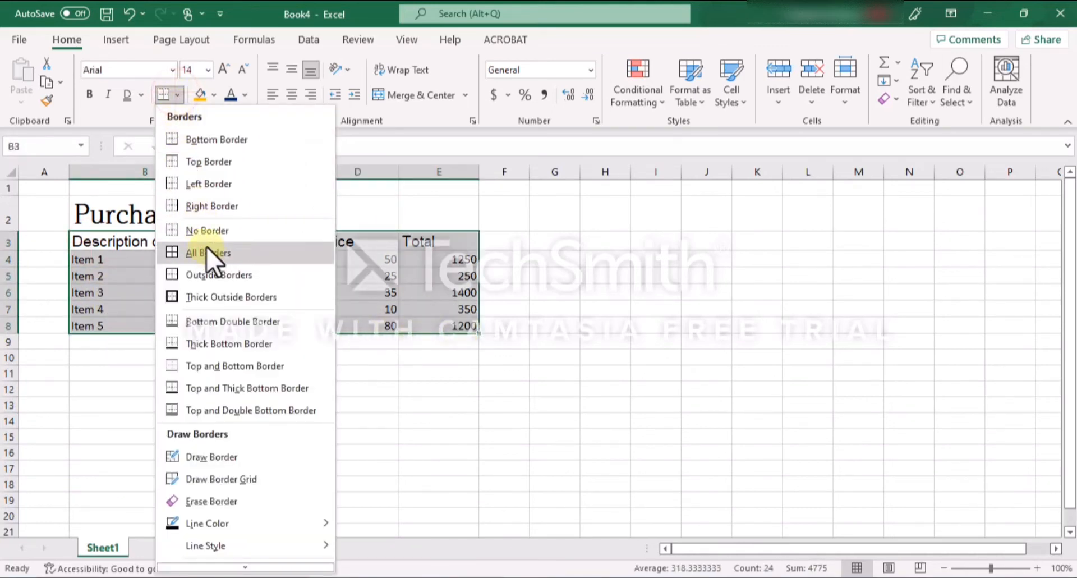
{"action": "left_click", "coordinate": [223, 253]}
{"action": "left_click", "coordinate": [259, 402]}
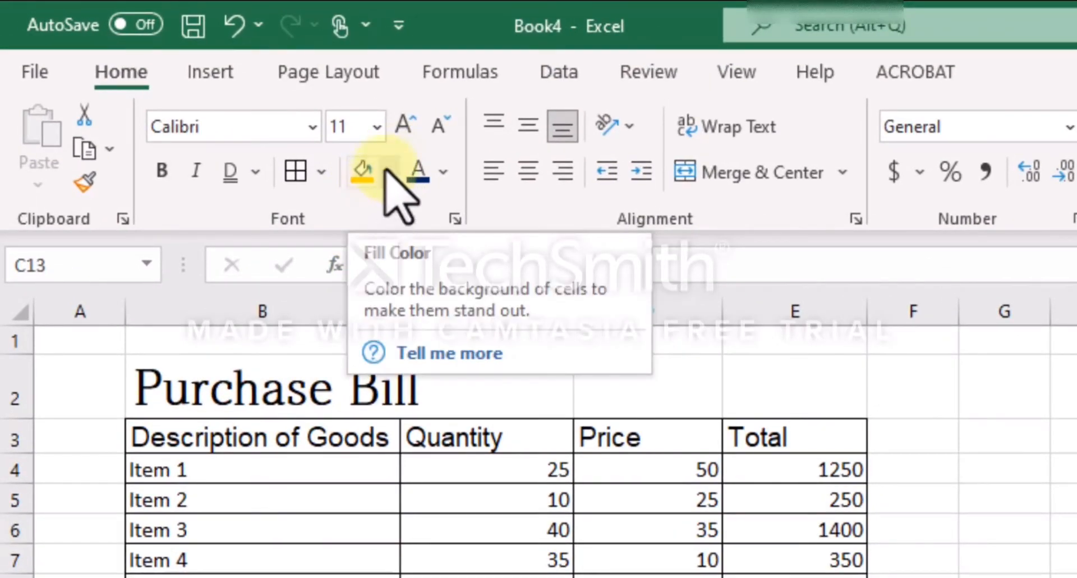
Examine the theme colours in the fill palette and the workbook themes they come from.
{"action": "left_click", "coordinate": [387, 171]}
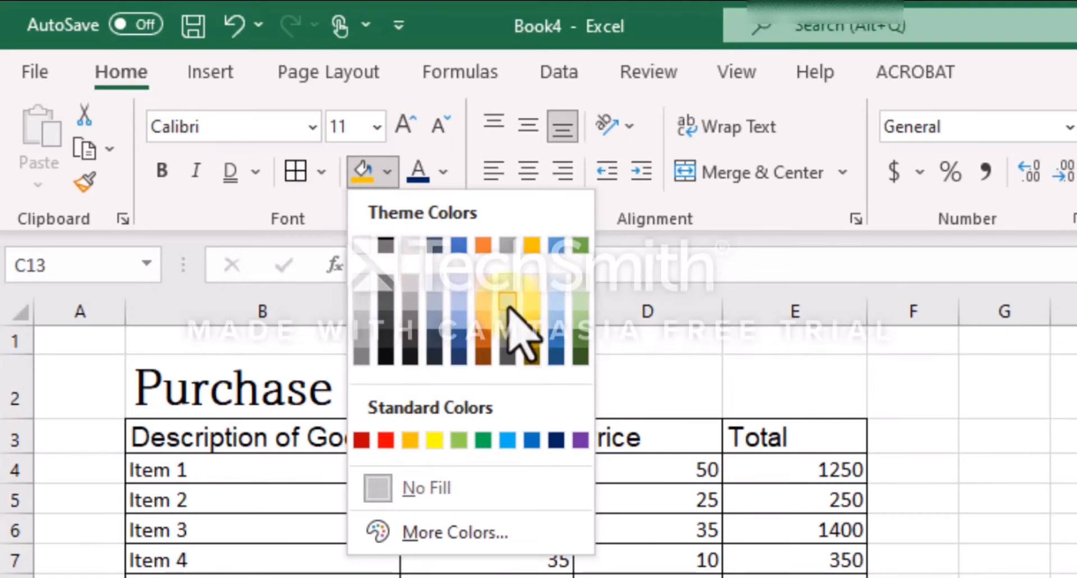
{"action": "left_click", "coordinate": [325, 73]}
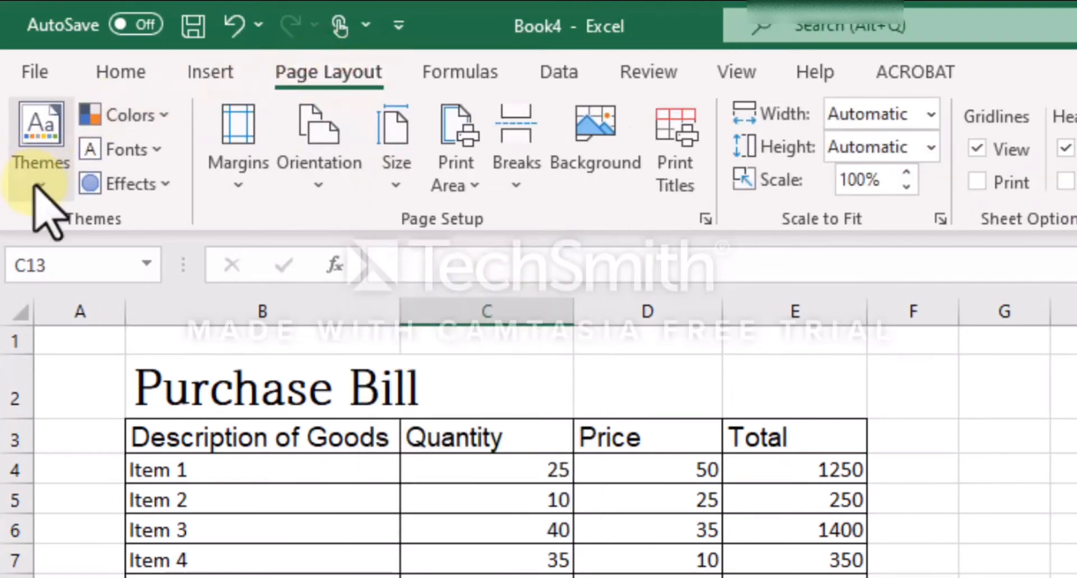
{"action": "left_click", "coordinate": [37, 185]}
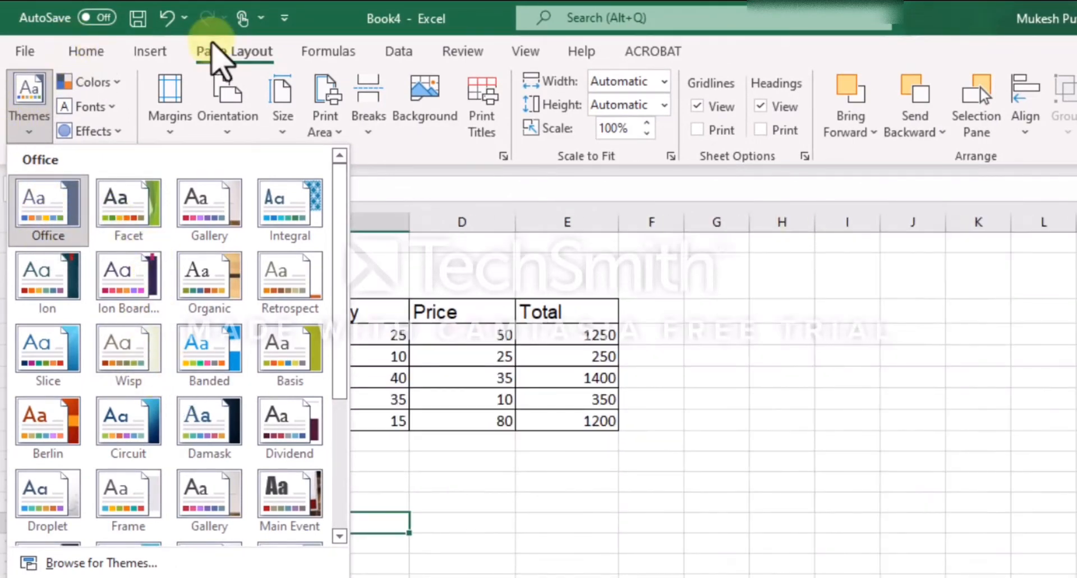
{"action": "left_click", "coordinate": [85, 51]}
{"action": "left_click", "coordinate": [276, 122]}
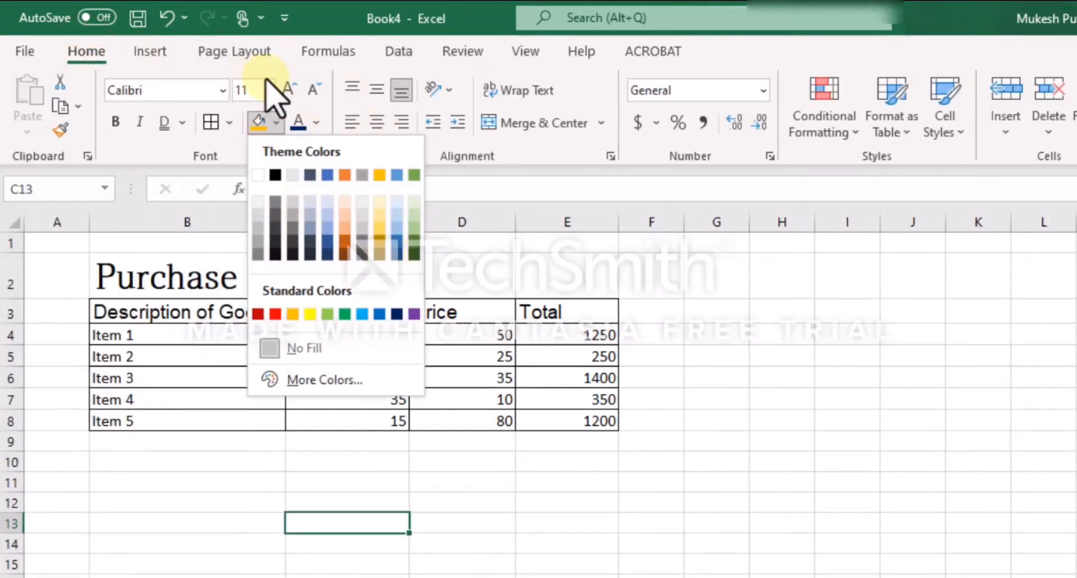
Apply the Gallery theme to the workbook and view the fill colours it offers.
{"action": "left_click", "coordinate": [234, 49]}
{"action": "left_click", "coordinate": [31, 112]}
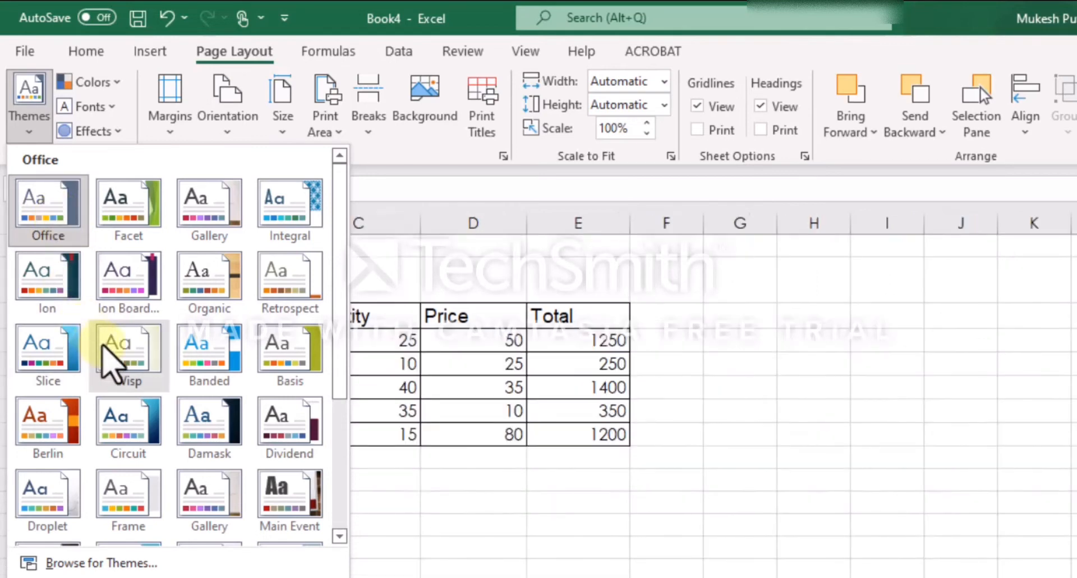
{"action": "left_click", "coordinate": [203, 495]}
{"action": "left_click", "coordinate": [86, 51]}
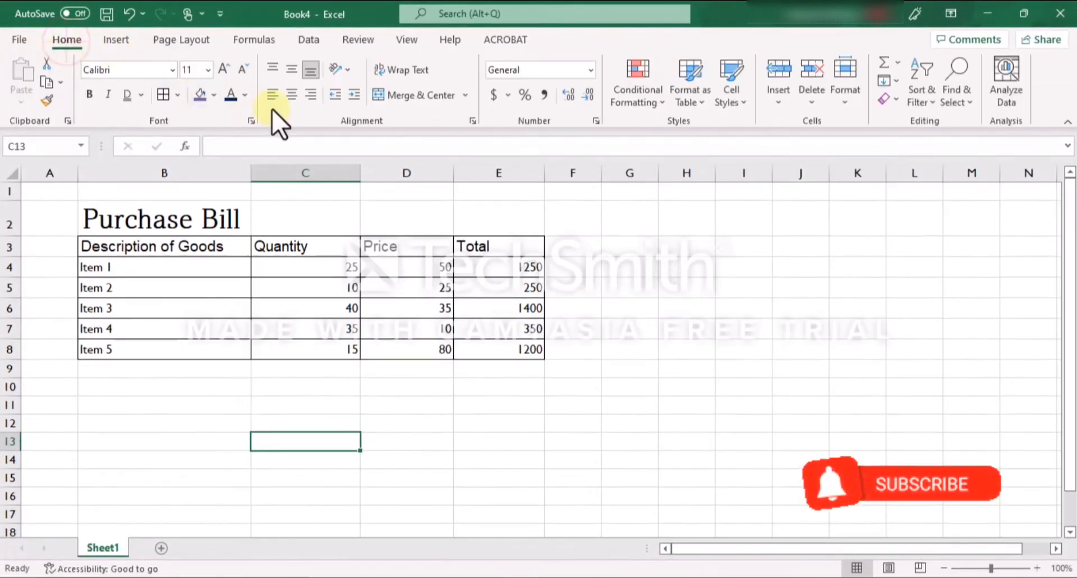
{"action": "left_click", "coordinate": [215, 95]}
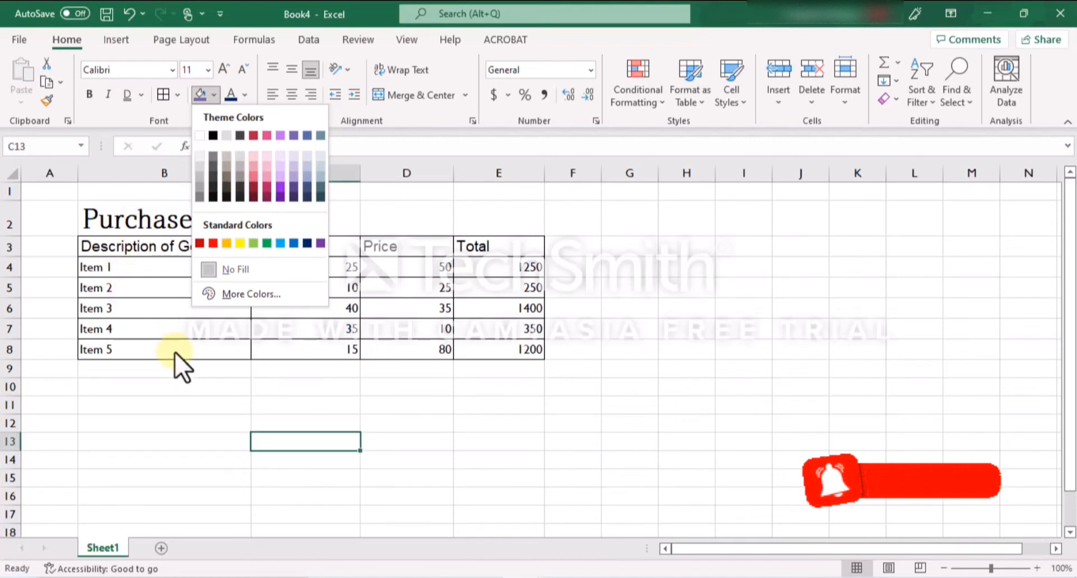
Fill the Purchase Bill title cell with a light red theme colour and the header row B3:E3 with a light blue one.
{"action": "left_click", "coordinate": [138, 224]}
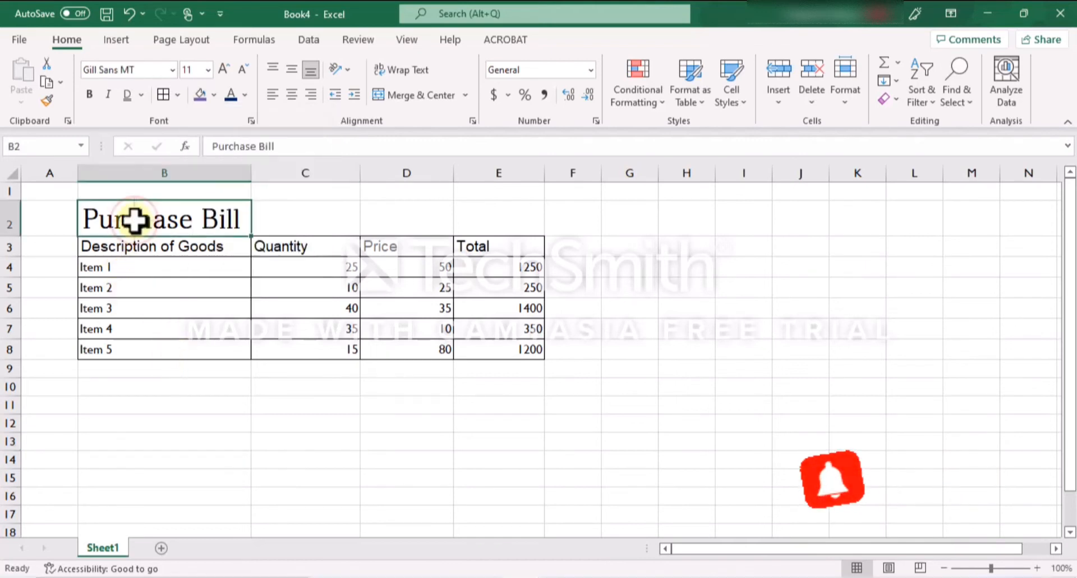
{"action": "left_click", "coordinate": [213, 96]}
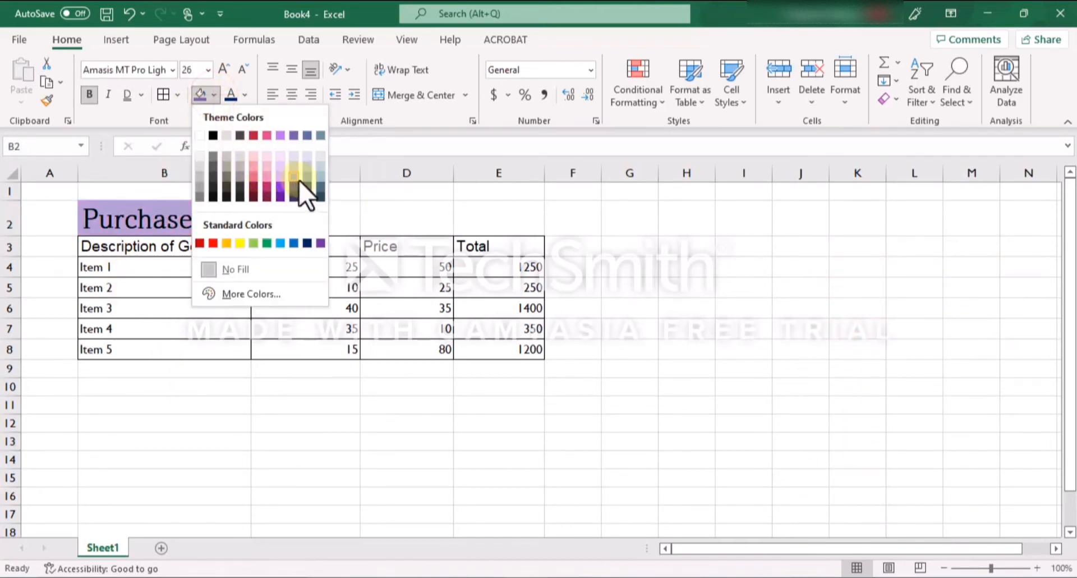
{"action": "left_click", "coordinate": [253, 185]}
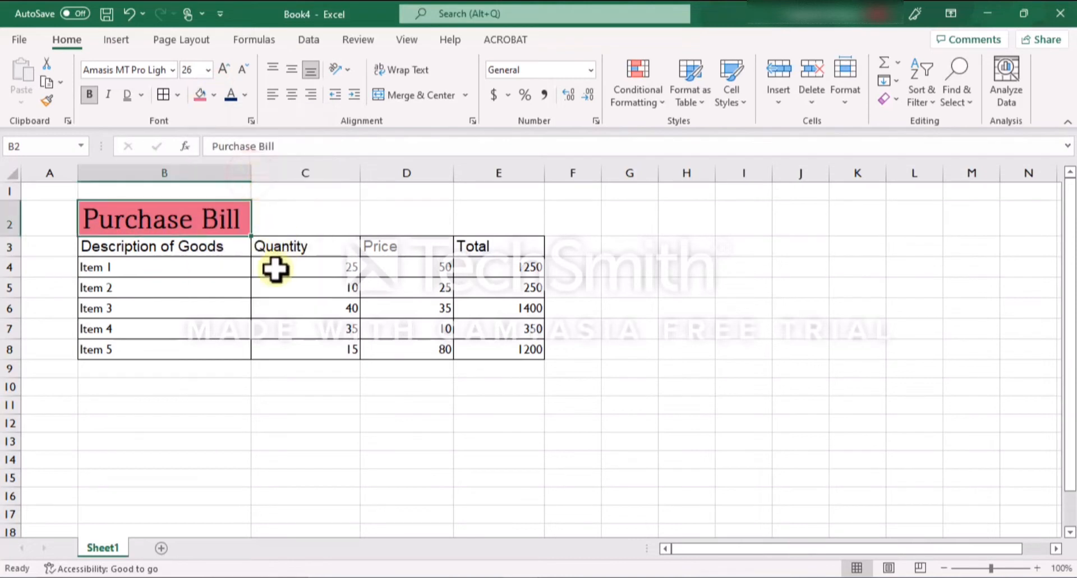
{"action": "left_click_drag", "start_coordinate": [200, 256], "coordinate": [487, 244]}
{"action": "left_click", "coordinate": [214, 95]}
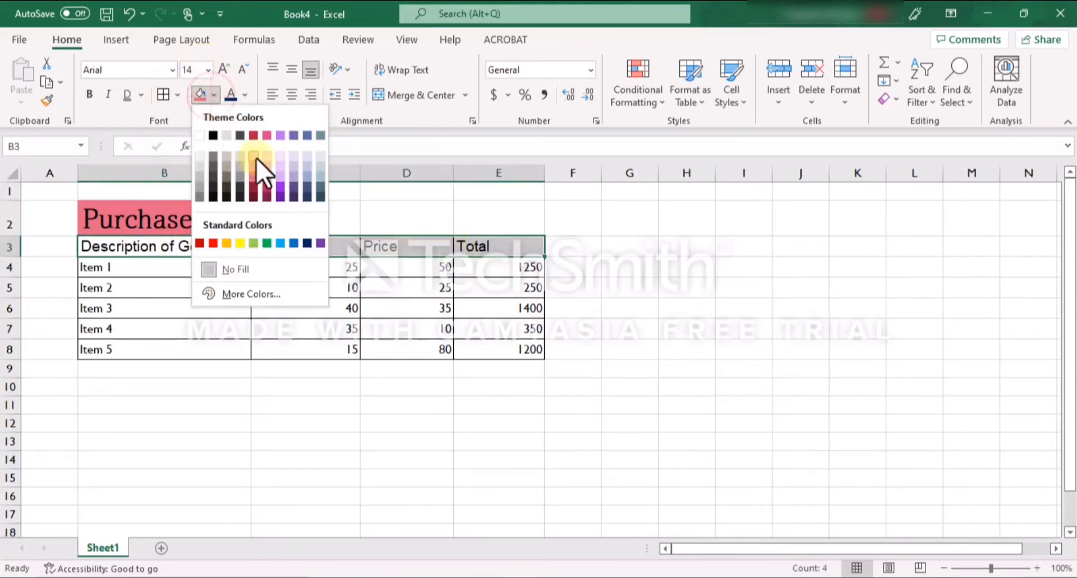
{"action": "left_click", "coordinate": [308, 176]}
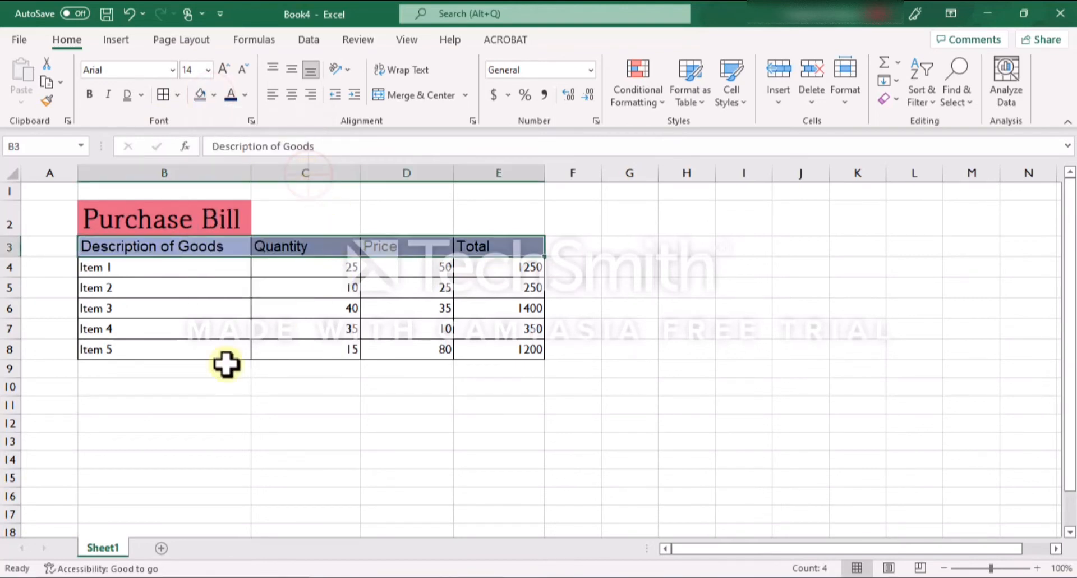
Set the font colour of the header row to red and that of the Purchase Bill title to dark blue.
{"action": "left_click", "coordinate": [245, 95]}
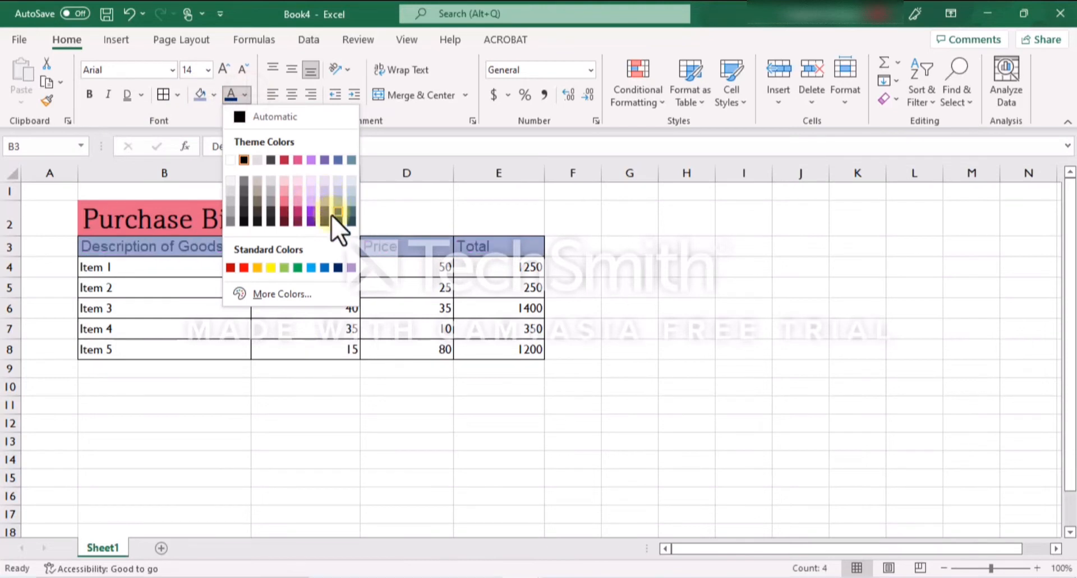
{"action": "left_click", "coordinate": [243, 268]}
{"action": "left_click", "coordinate": [177, 223]}
{"action": "left_click", "coordinate": [245, 95]}
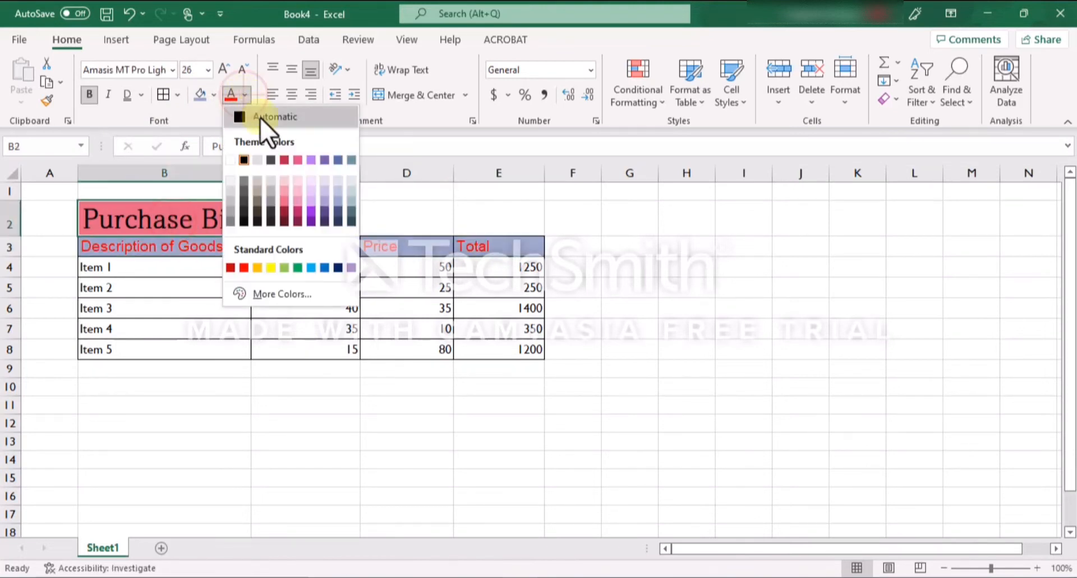
{"action": "left_click", "coordinate": [338, 267]}
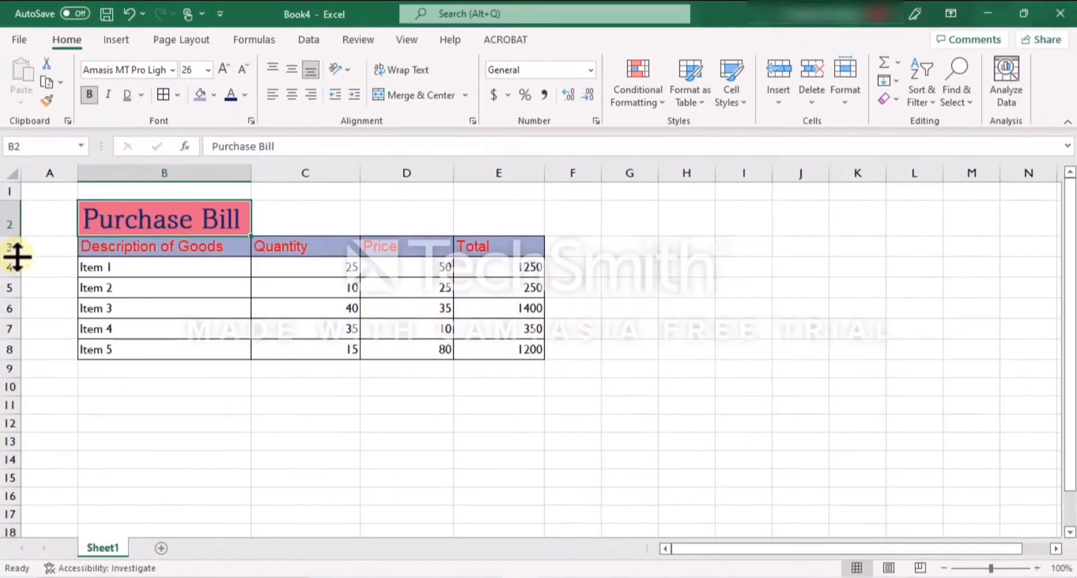
Increase the height of header row 3 and try top, middle and bottom alignment on the Description of Goods cell.
{"action": "left_click_drag", "start_coordinate": [14, 255], "coordinate": [14, 298]}
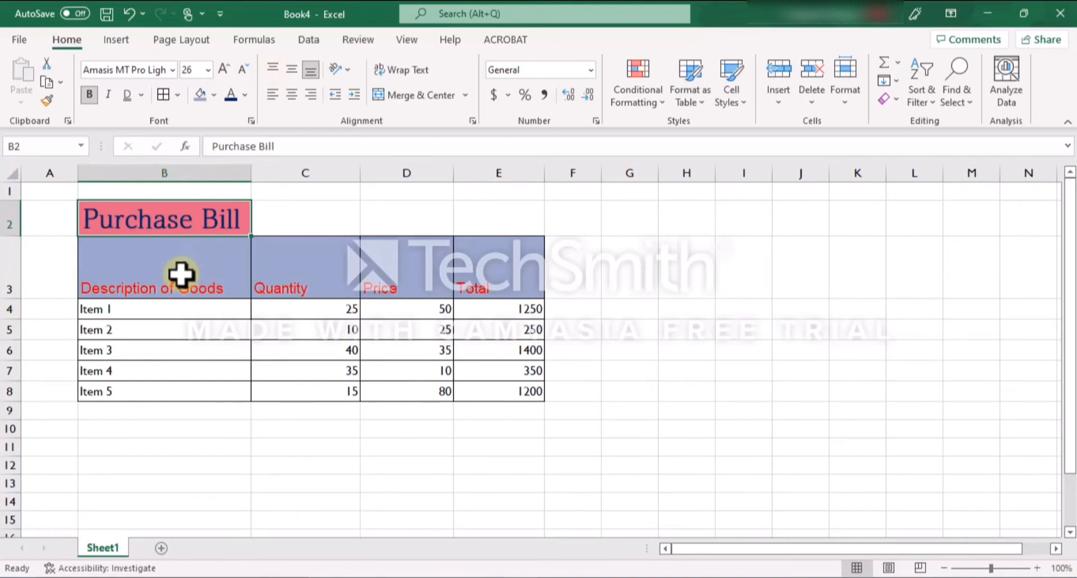
{"action": "left_click", "coordinate": [205, 241]}
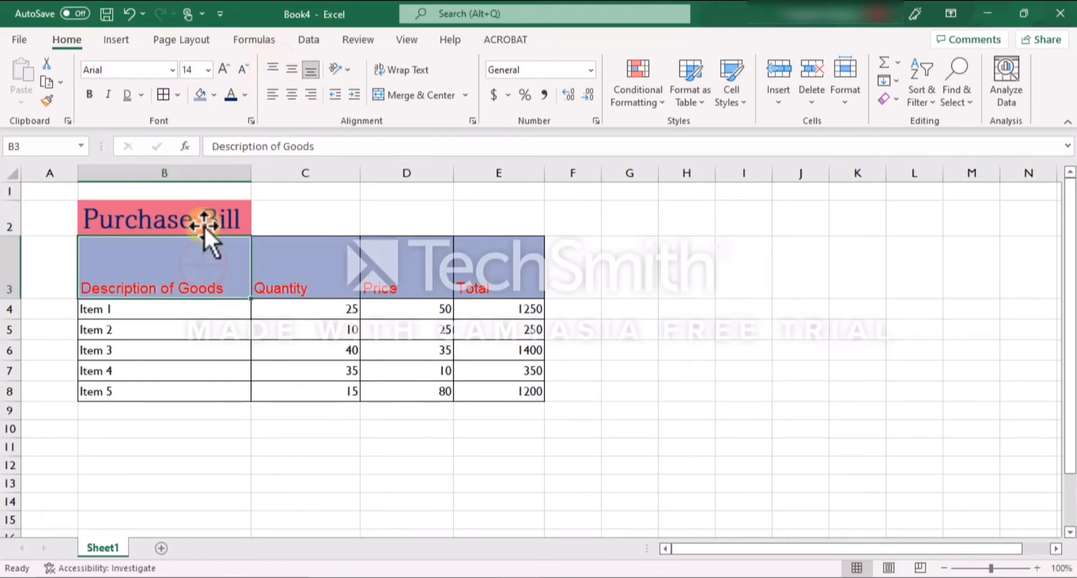
{"action": "left_click", "coordinate": [270, 66]}
{"action": "left_click", "coordinate": [291, 69]}
{"action": "left_click", "coordinate": [311, 69]}
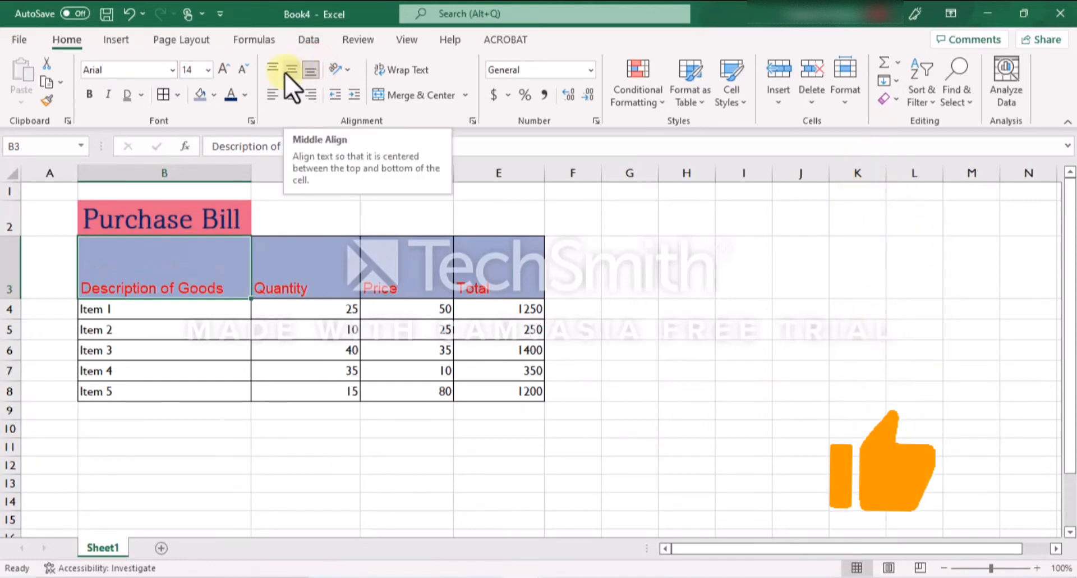
Undo the header row height change and the vertical alignment trials on the Description of Goods cell.
{"action": "key", "text": "ctrl+z"}
{"action": "key", "text": "ctrl+z"}
{"action": "key", "text": "ctrl+z"}
{"action": "key", "text": "ctrl+z"}
{"action": "key", "text": "ctrl+z"}
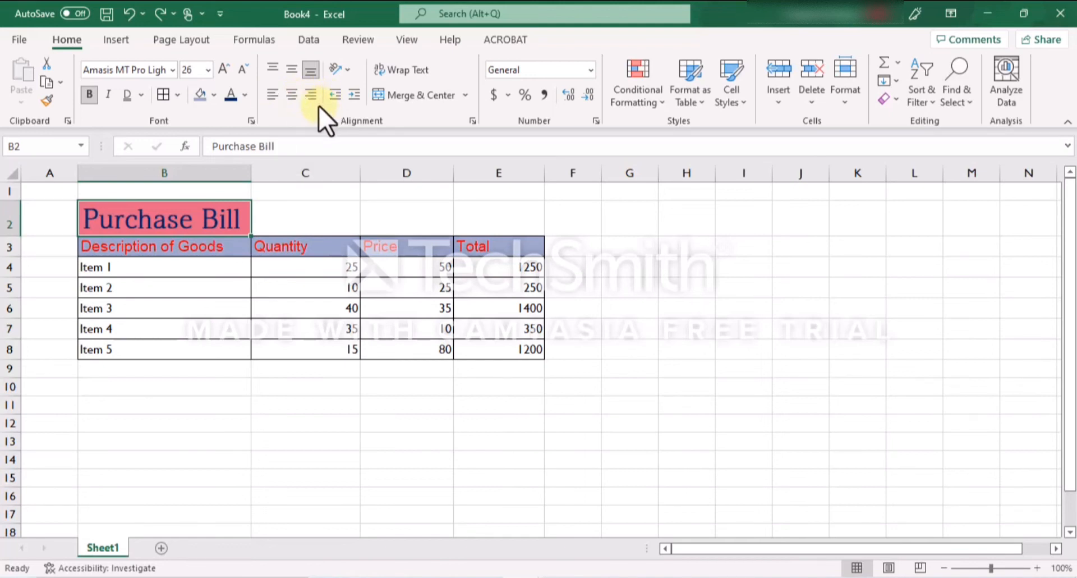
Centre the contents of the table range B3:E8 horizontally.
{"action": "left_click_drag", "start_coordinate": [103, 249], "coordinate": [519, 353]}
{"action": "left_click", "coordinate": [291, 95]}
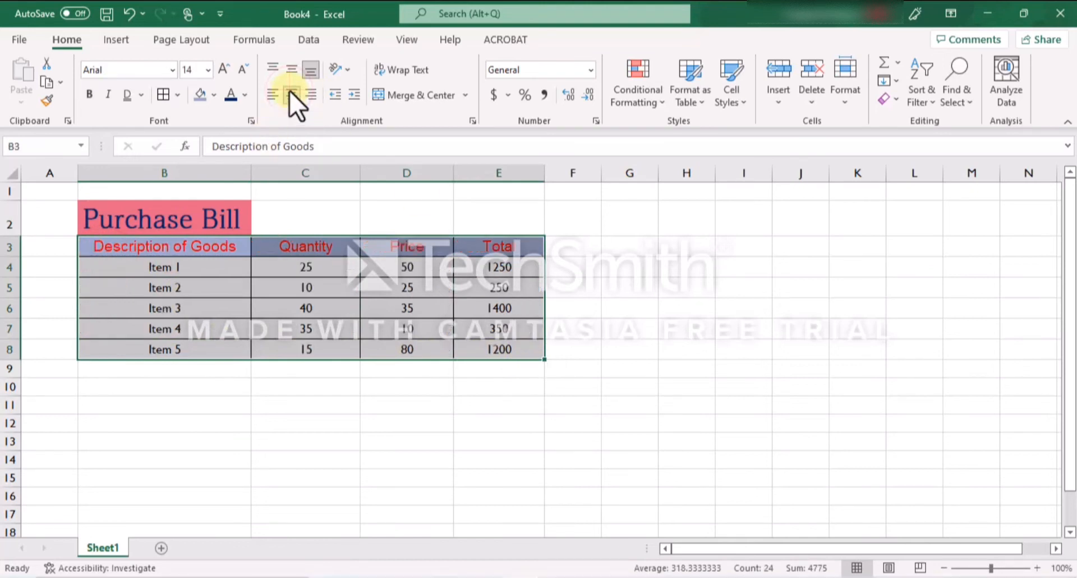
{"action": "left_click", "coordinate": [368, 224]}
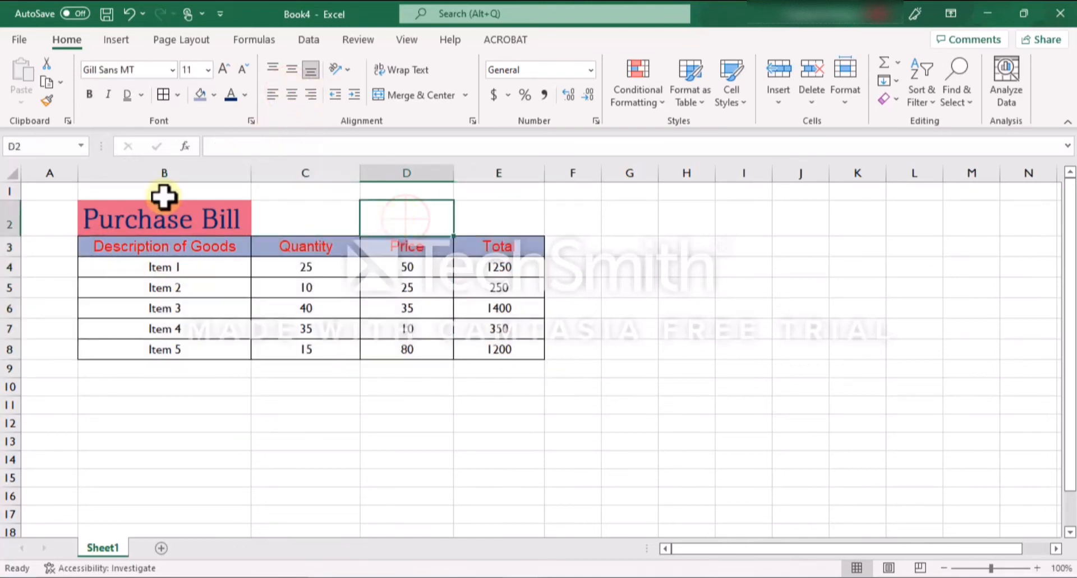
Try the Angle Counterclockwise and Angle Clockwise text orientations on the Purchase Bill title cell, and undo both.
{"action": "left_click", "coordinate": [218, 232]}
{"action": "left_click", "coordinate": [335, 68]}
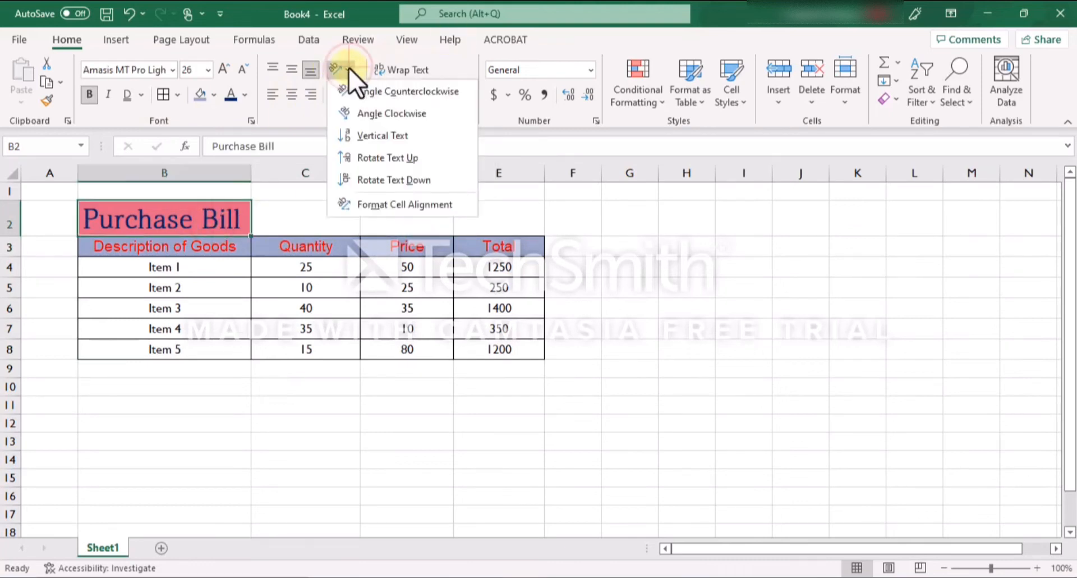
{"action": "left_click", "coordinate": [381, 93]}
{"action": "left_click", "coordinate": [336, 69]}
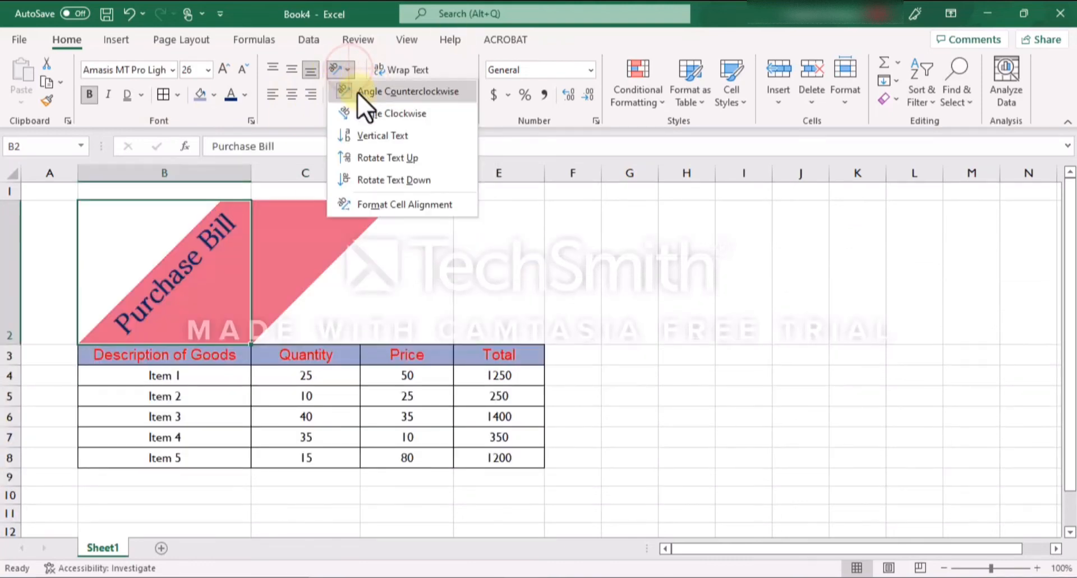
{"action": "left_click", "coordinate": [365, 111]}
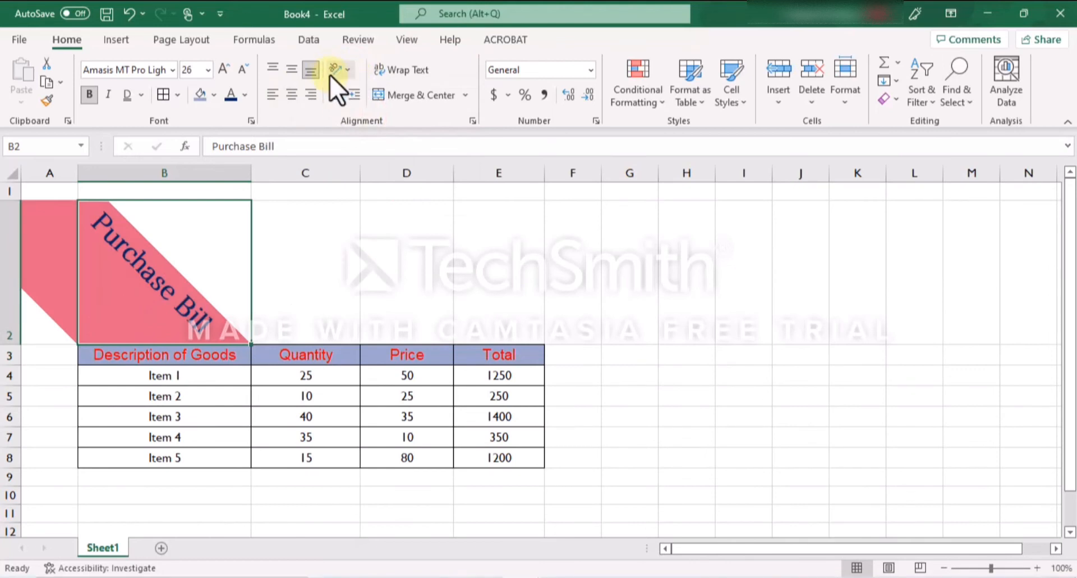
{"action": "key", "text": "ctrl+z"}
{"action": "key", "text": "ctrl+z"}
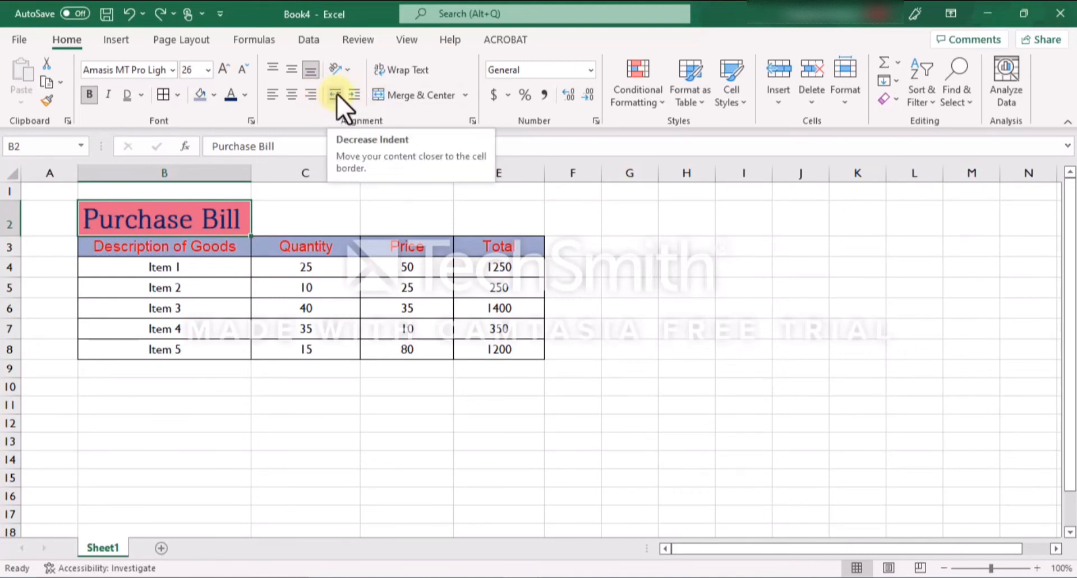
Widen column B and increase the indent of the Description of Goods cell several times.
{"action": "left_click", "coordinate": [215, 252]}
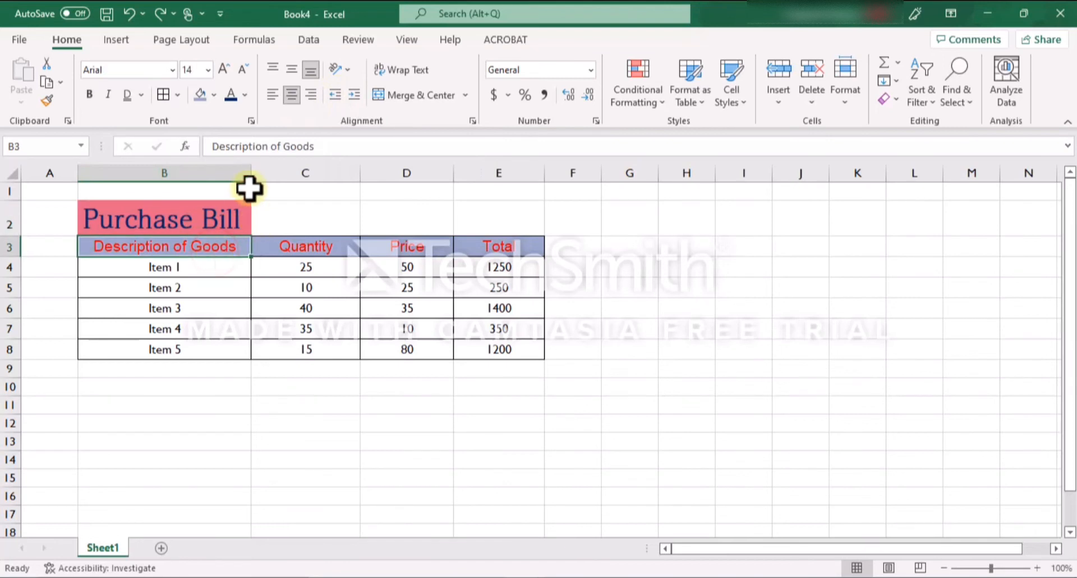
{"action": "left_click_drag", "start_coordinate": [251, 173], "coordinate": [358, 174]}
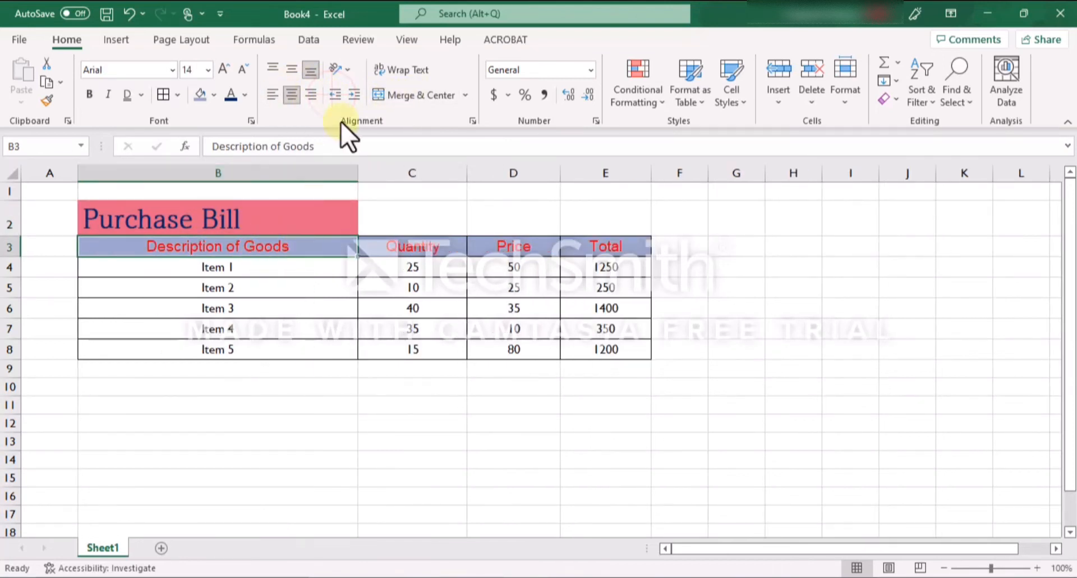
{"action": "left_click", "coordinate": [355, 94]}
{"action": "left_click", "coordinate": [356, 93]}
{"action": "left_click", "coordinate": [356, 92]}
{"action": "left_click", "coordinate": [356, 93]}
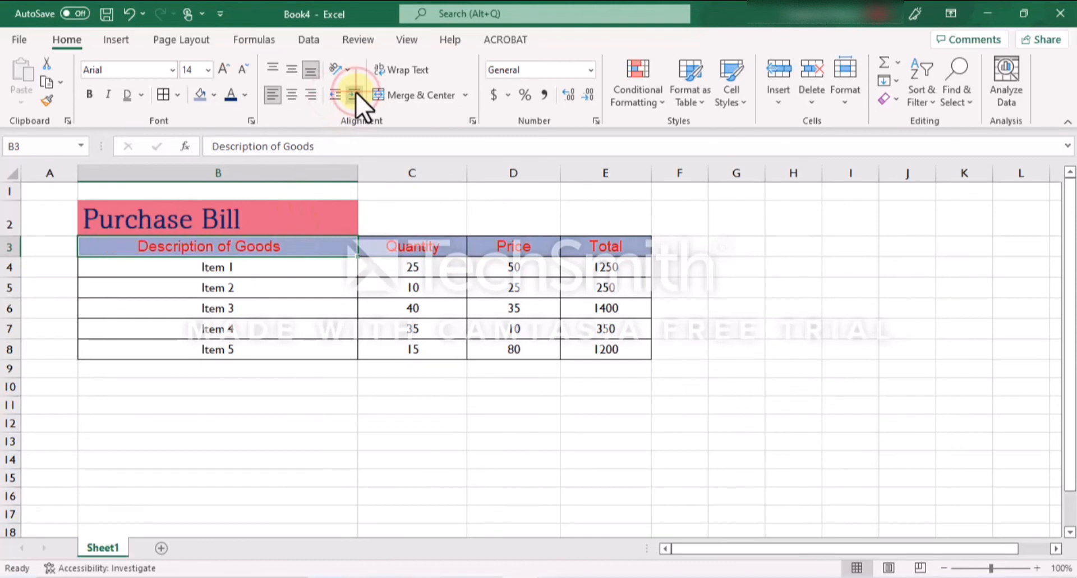
{"action": "left_click", "coordinate": [355, 92]}
{"action": "left_click", "coordinate": [356, 93]}
{"action": "left_click", "coordinate": [355, 92]}
Decrease the indent of the Description of Goods cell, and undo the indent and column B width changes.
{"action": "left_click", "coordinate": [329, 91]}
{"action": "left_click", "coordinate": [331, 90]}
{"action": "left_click", "coordinate": [331, 91]}
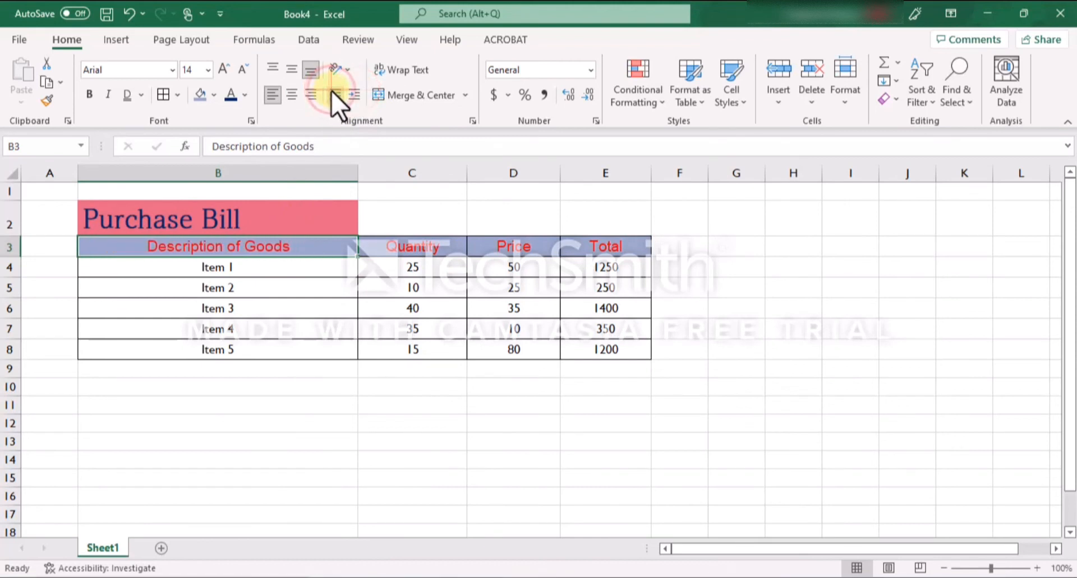
{"action": "left_click", "coordinate": [331, 91]}
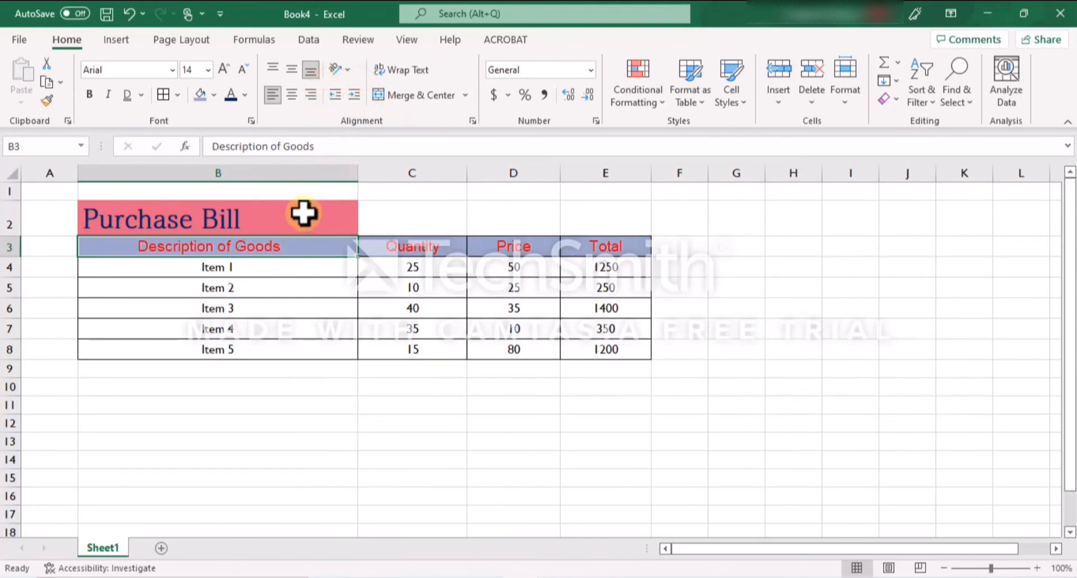
{"action": "key", "text": "ctrl+z"}
{"action": "key", "text": "ctrl+z"}
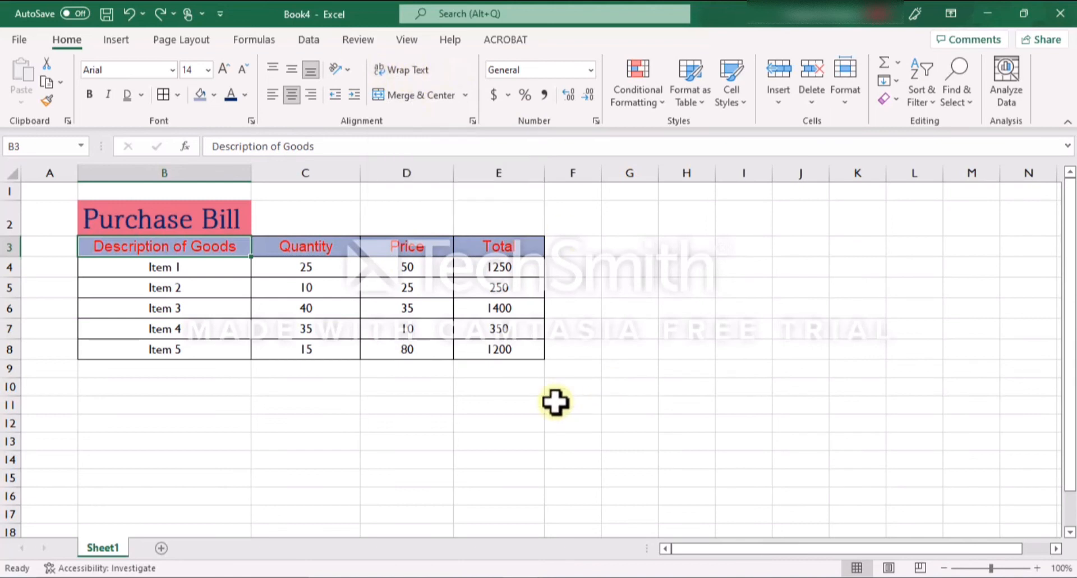
Enter a long string of the letter f in cell H10 and hhhhh in cell I10.
{"action": "left_click", "coordinate": [686, 387]}
{"action": "double_click", "coordinate": [687, 387]}
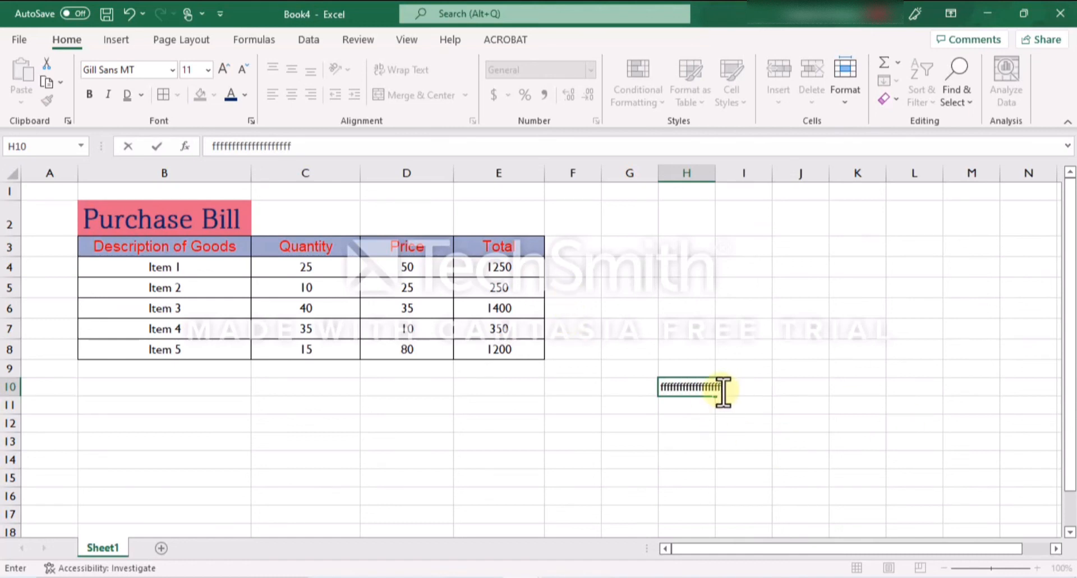
{"action": "left_click", "coordinate": [739, 387]}
{"action": "type", "text": "hhhhh"}
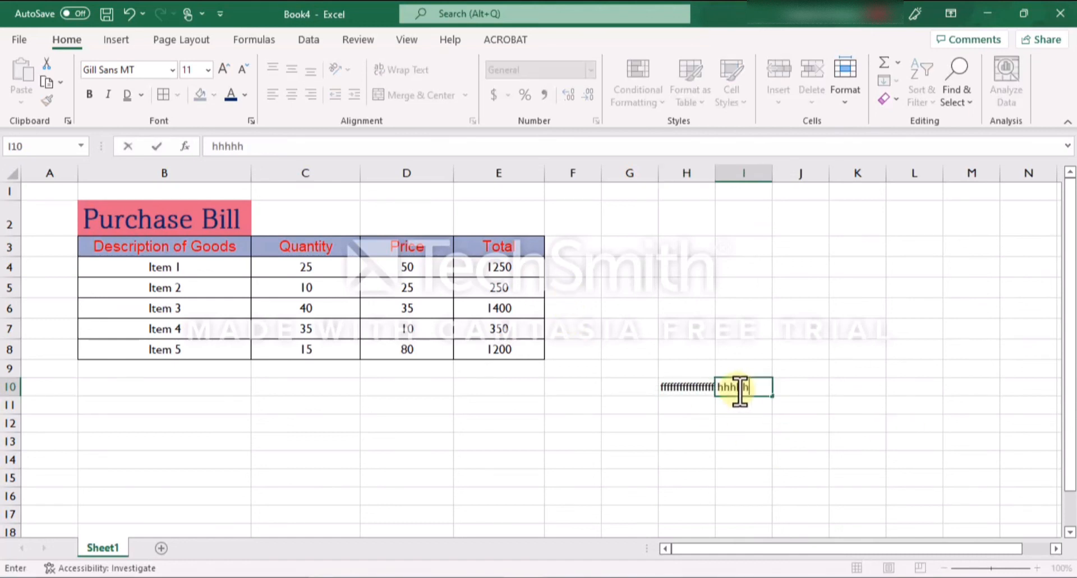
Try Wrap Text on cell H10, and undo it together with the sample entries in H10 and I10.
{"action": "left_click", "coordinate": [688, 390]}
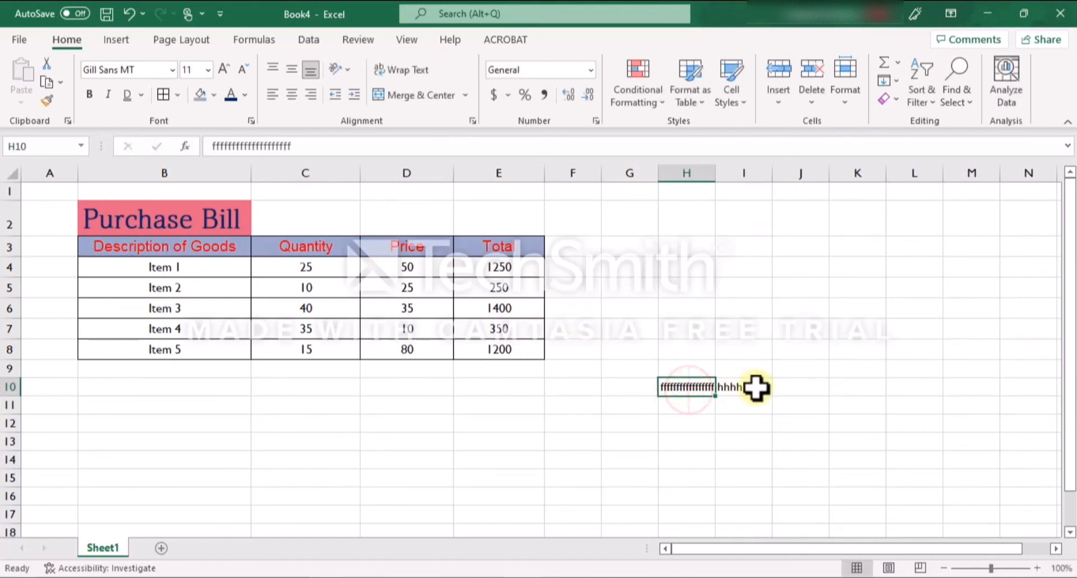
{"action": "left_click", "coordinate": [399, 70]}
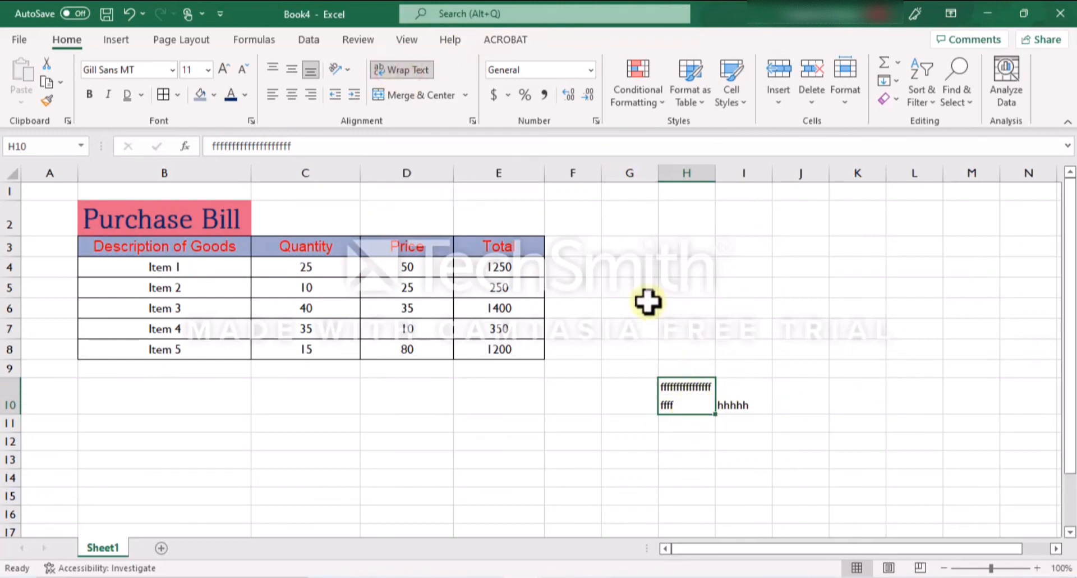
{"action": "key", "text": "ctrl+z"}
{"action": "key", "text": "ctrl+z"}
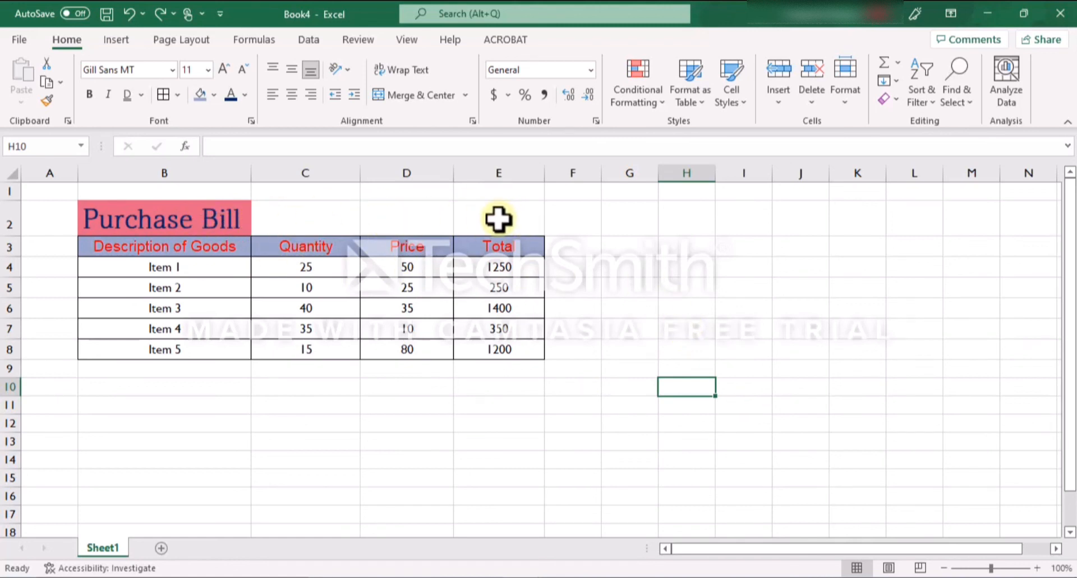
Merge and center the Purchase Bill title across cells B2:E2.
{"action": "left_click_drag", "start_coordinate": [216, 219], "coordinate": [508, 220]}
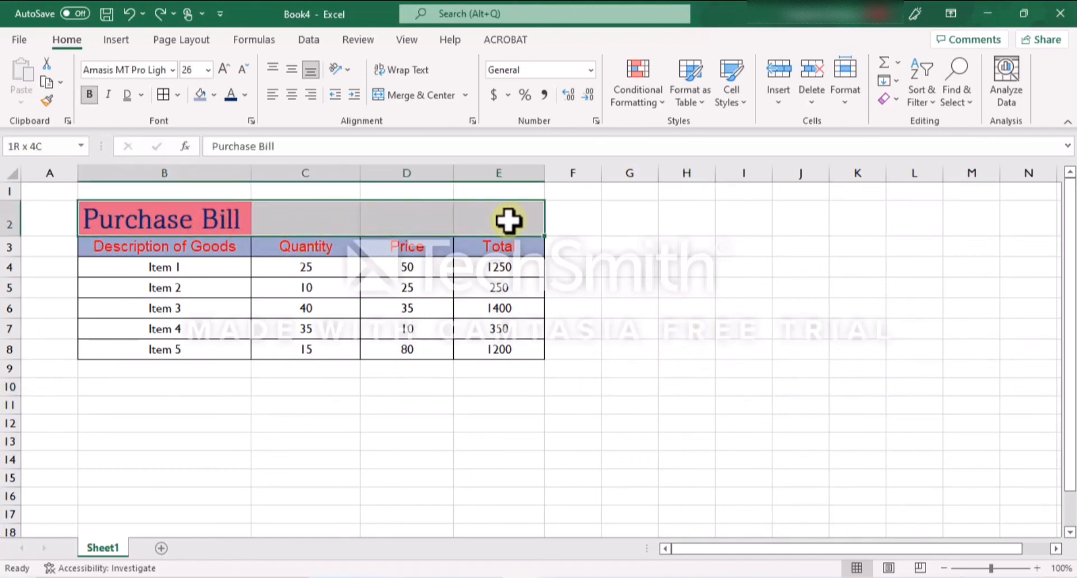
{"action": "left_click", "coordinate": [421, 96]}
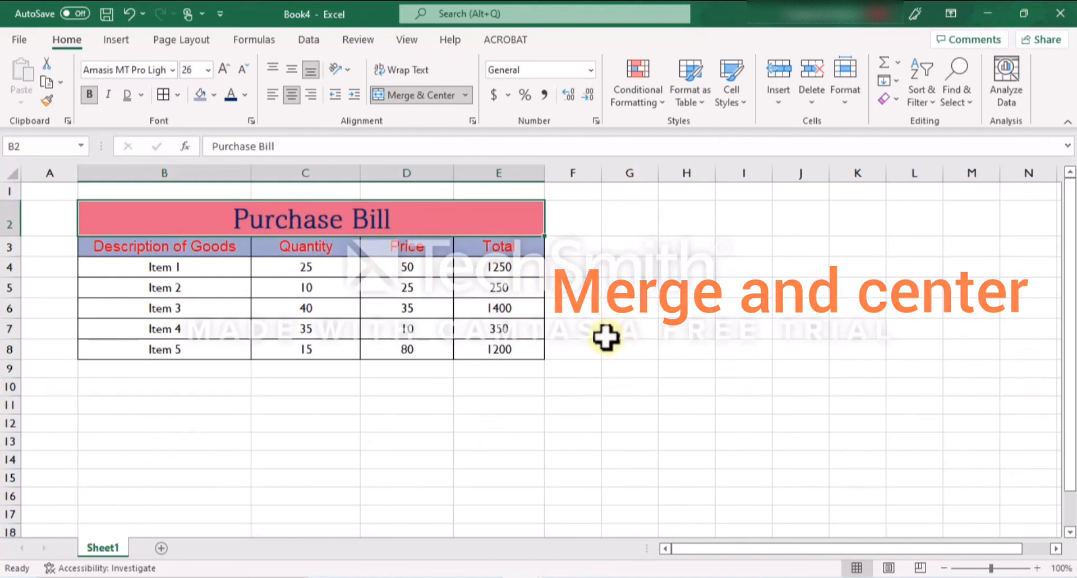
{"action": "left_click", "coordinate": [638, 368]}
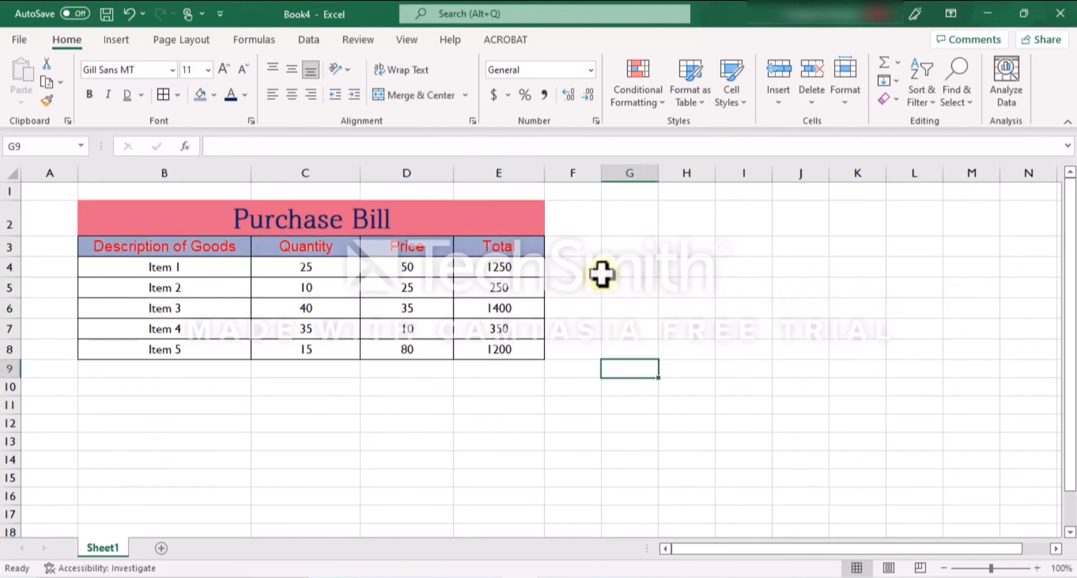